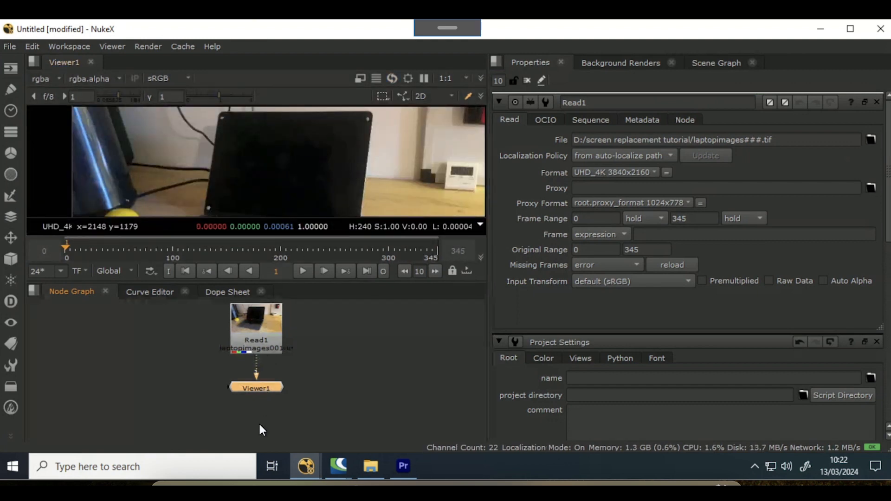
- Insert a Transform node between the Read node and the Viewer node
drag(260, 388, 253, 443)
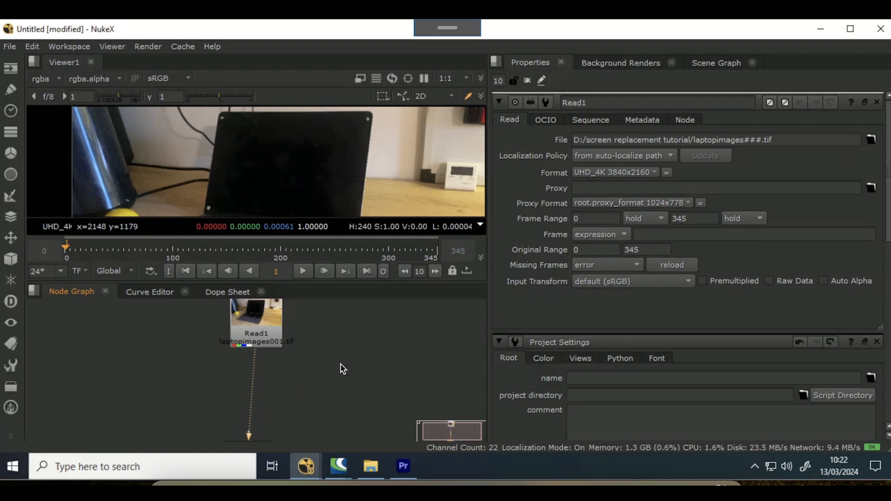
key(Tab)
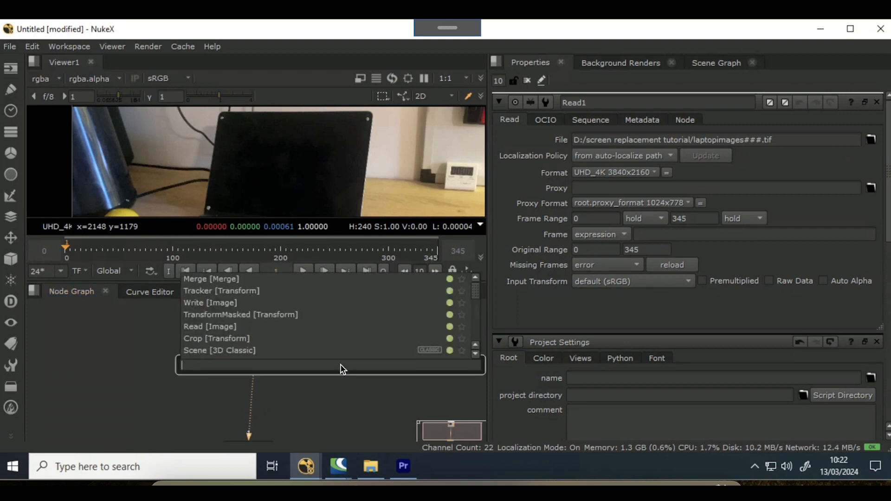
text(transform)
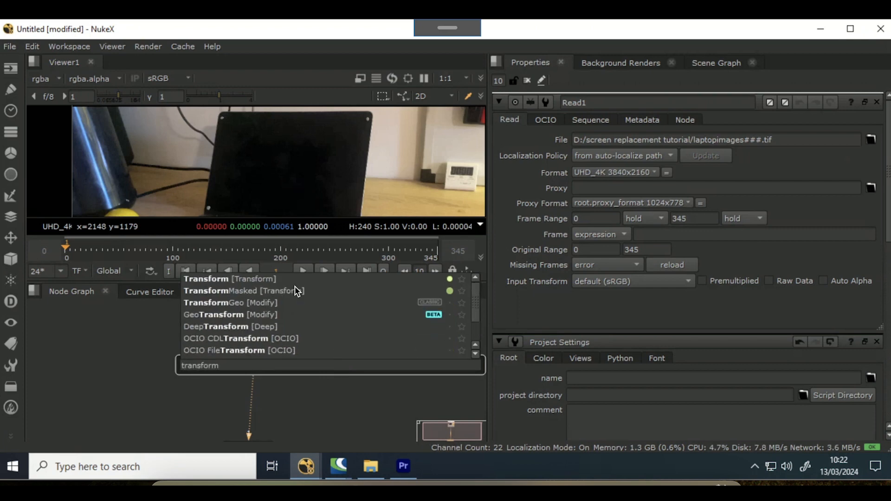
key(Return)
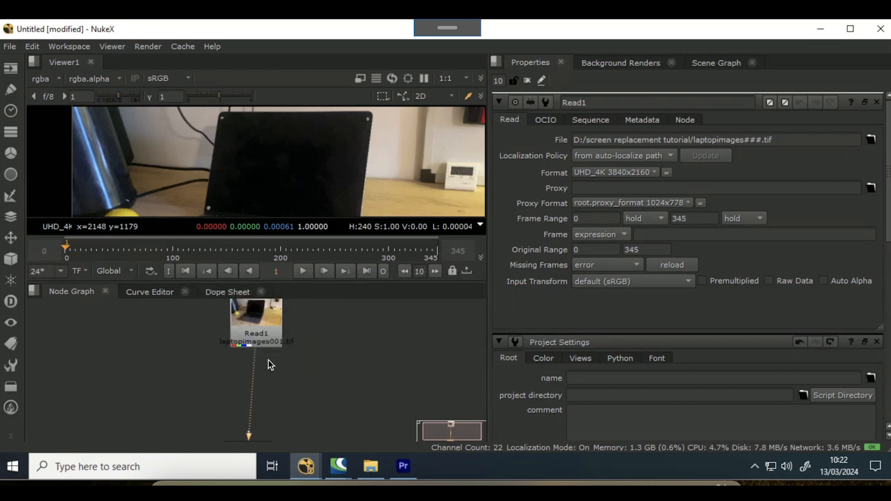
drag(256, 430, 257, 388)
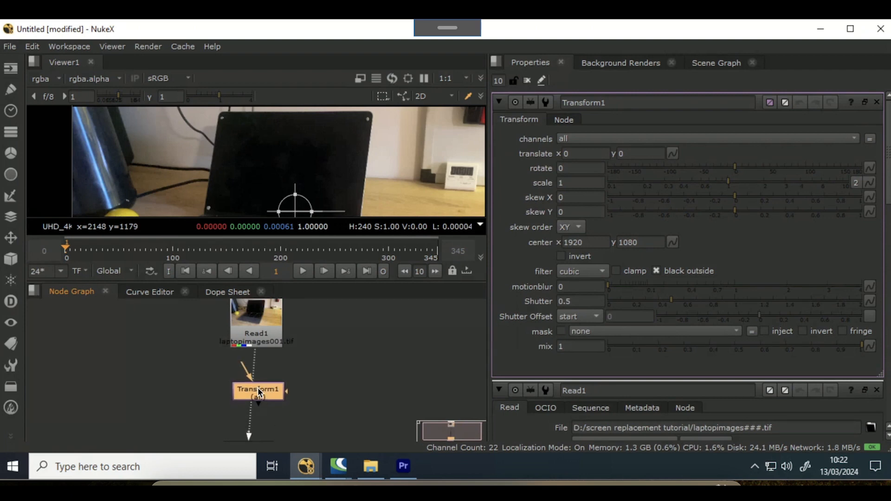
click(376, 352)
key(Tab)
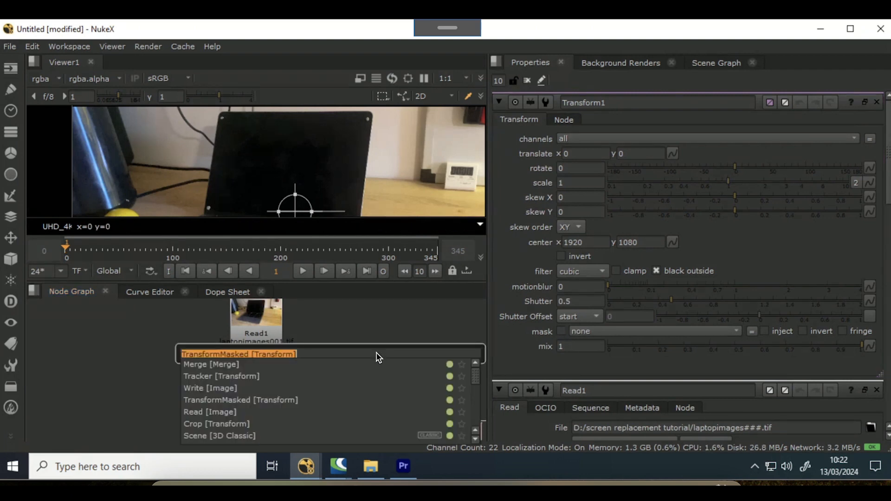
text(r)
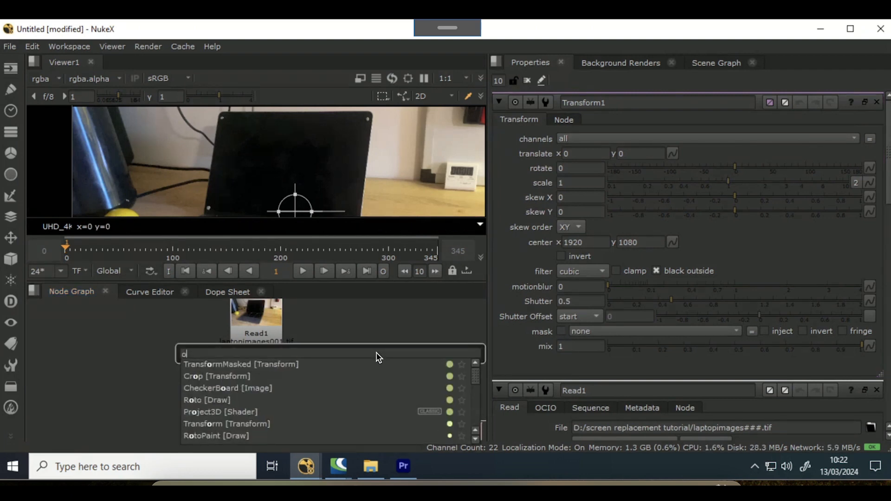
key(BackSpace)
key(Escape)
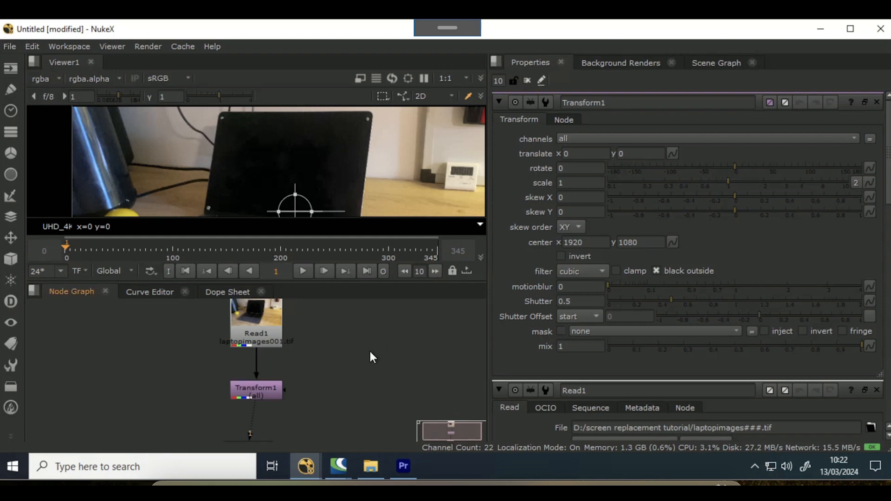
- Create a Roto node and connect it to the Transform node's mask input
key(o)
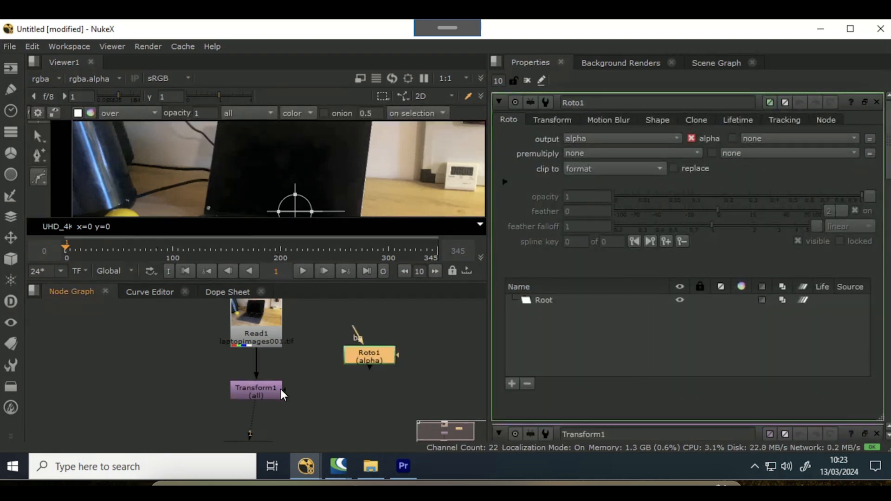
drag(299, 384, 379, 355)
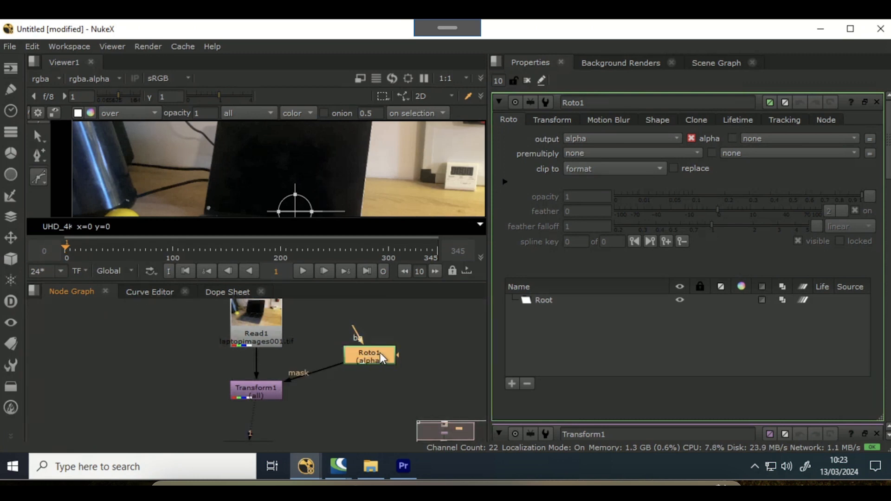
- View the Read node and add a Tracker node branching off it
click(274, 325)
key(1)
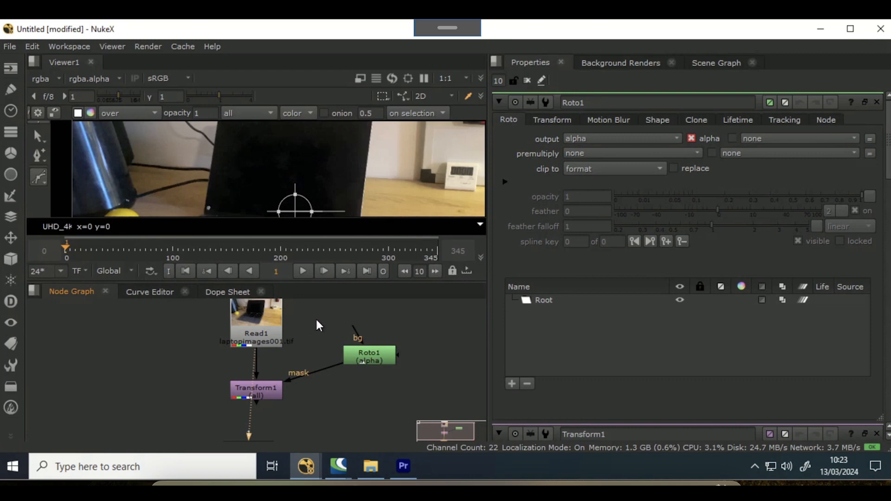
middle_drag(319, 317, 311, 326)
key(Tab)
text(tracker)
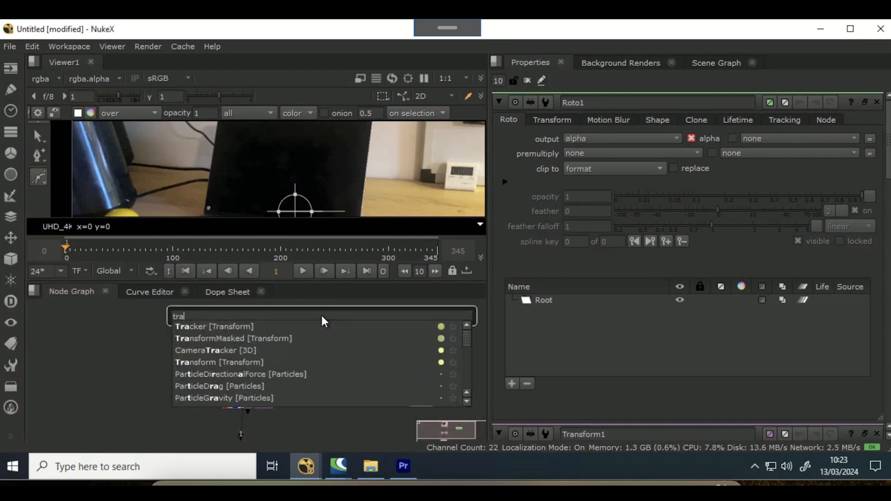
key(Return)
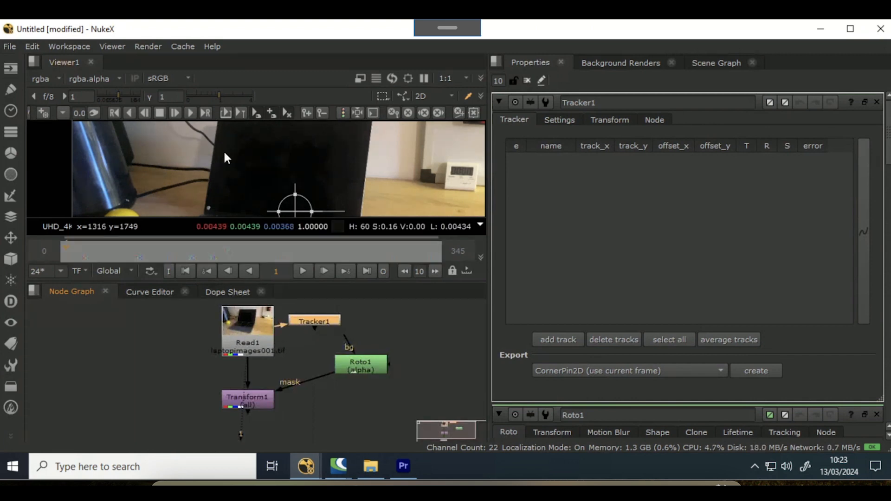
- Enlarge the viewer, zoom onto the laptop's upper corner, and add a track in the Tracker
scroll(226, 158, up, 5)
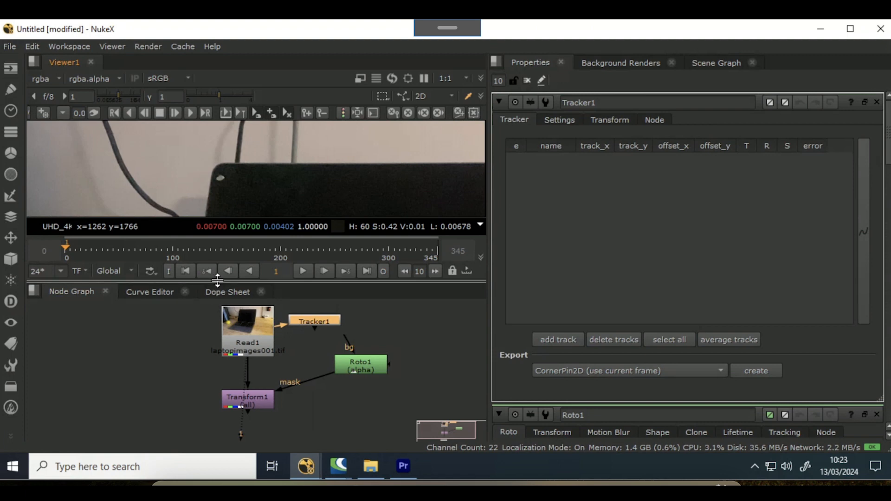
drag(217, 281, 204, 441)
mouse_move(247, 316)
middle_down()
mouse_move(241, 238)
mouse_move(230, 231)
middle_up()
scroll(242, 238, up, 4)
click(562, 340)
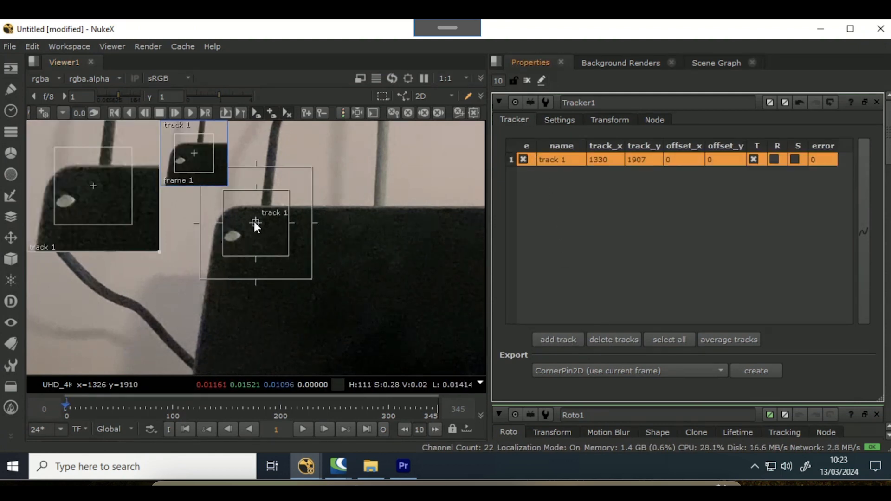
- Place track 1 on the white mark near the laptop's corner, shrink its pattern box, and track it through the clip
drag(254, 221, 229, 235)
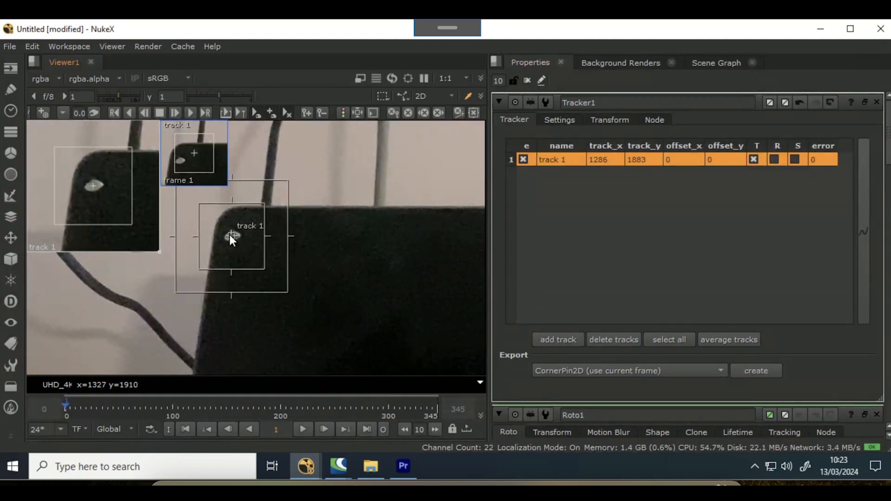
drag(264, 268, 243, 245)
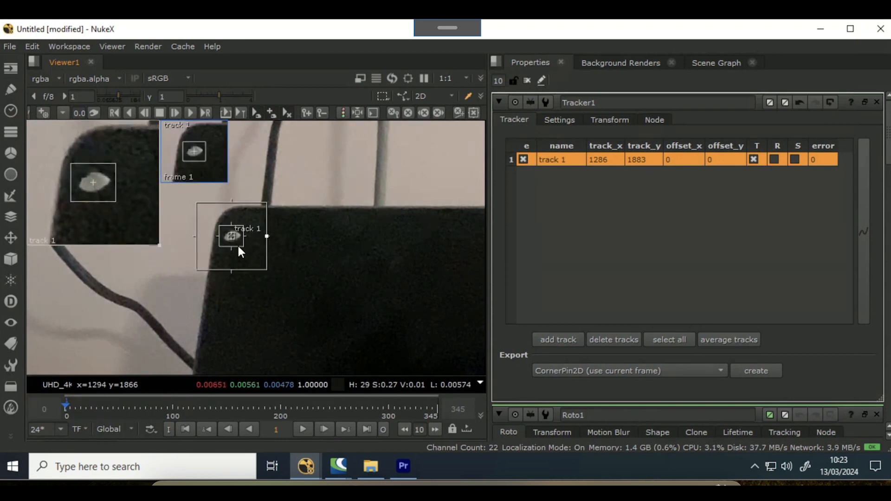
key(Right)
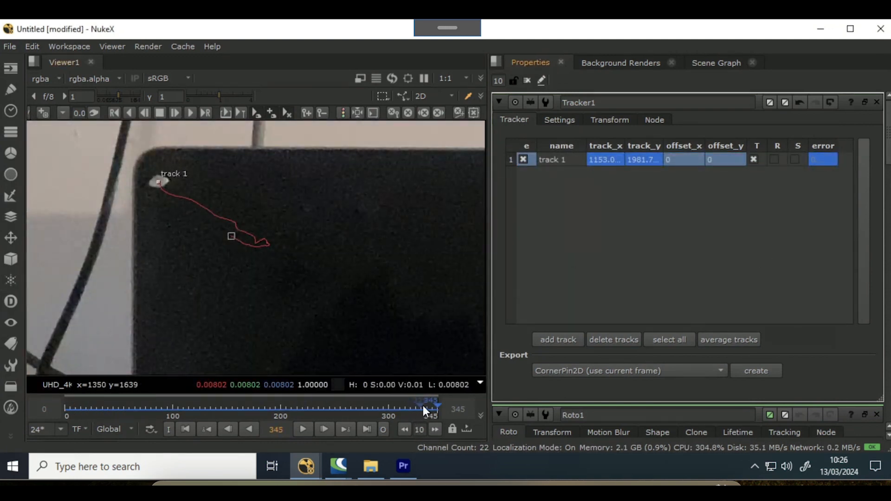
- Go to frame 236 and open only the Roto node's properties
drag(422, 407, 319, 389)
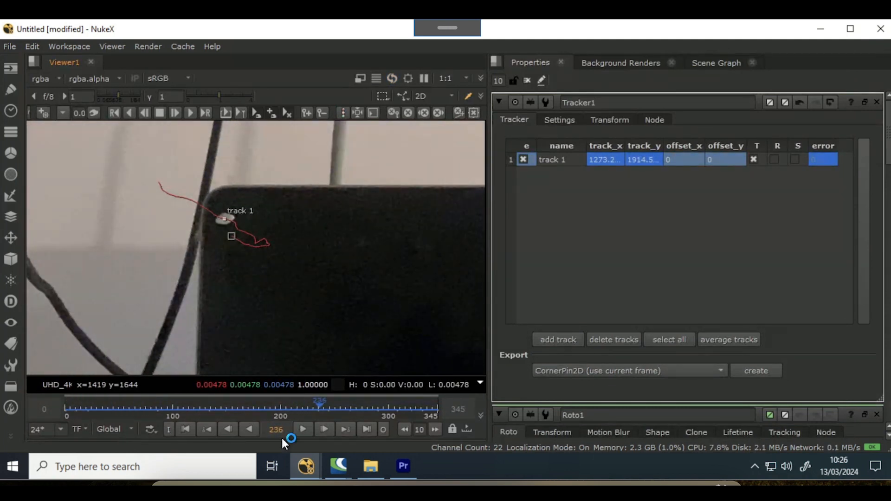
drag(283, 439, 290, 283)
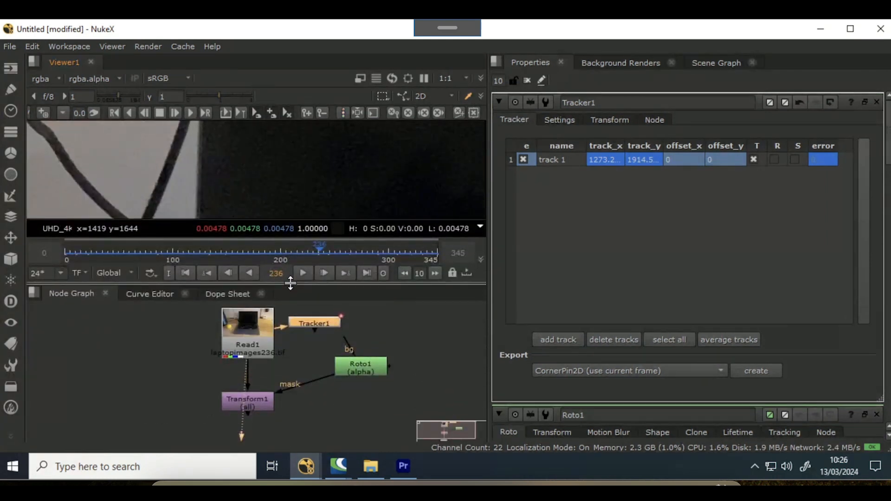
mouse_move(150, 356)
middle_down()
mouse_move(144, 334)
mouse_move(156, 343)
middle_up()
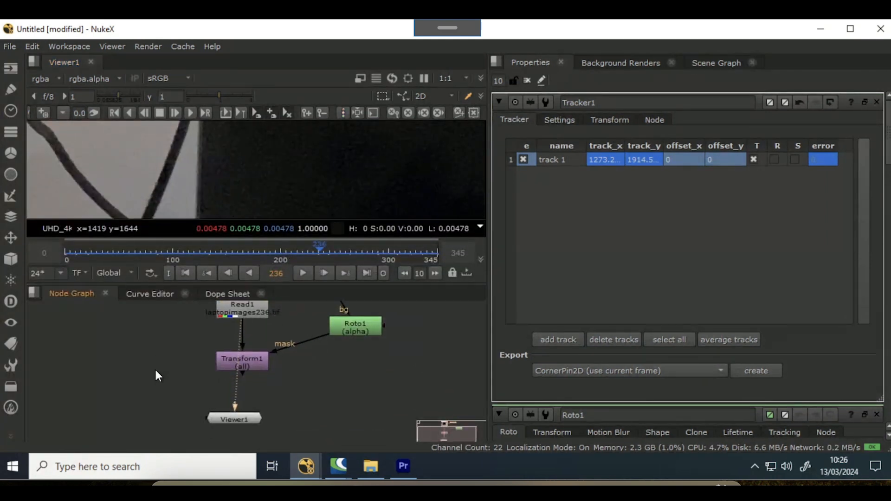
drag(233, 419, 190, 426)
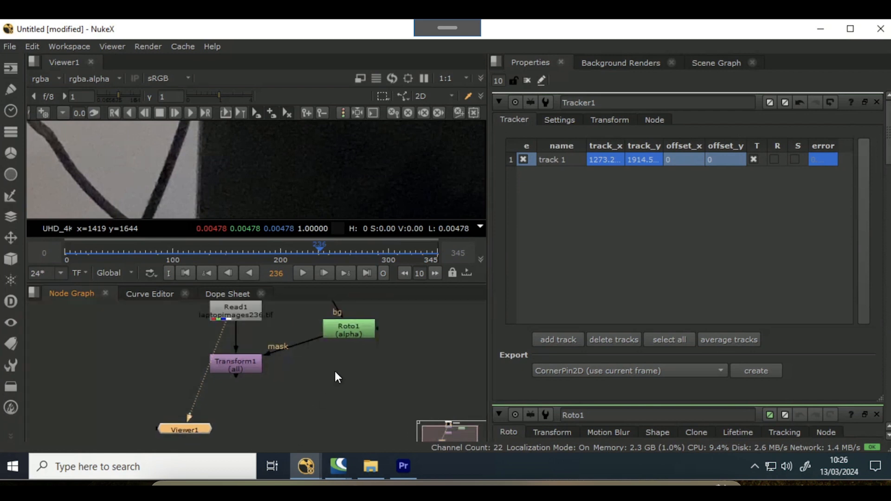
middle_drag(335, 371, 328, 395)
double_click(344, 351)
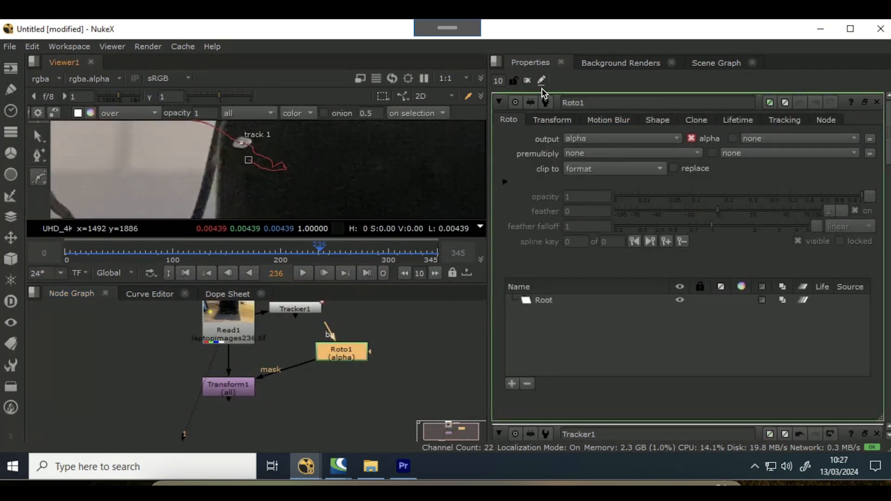
click(528, 81)
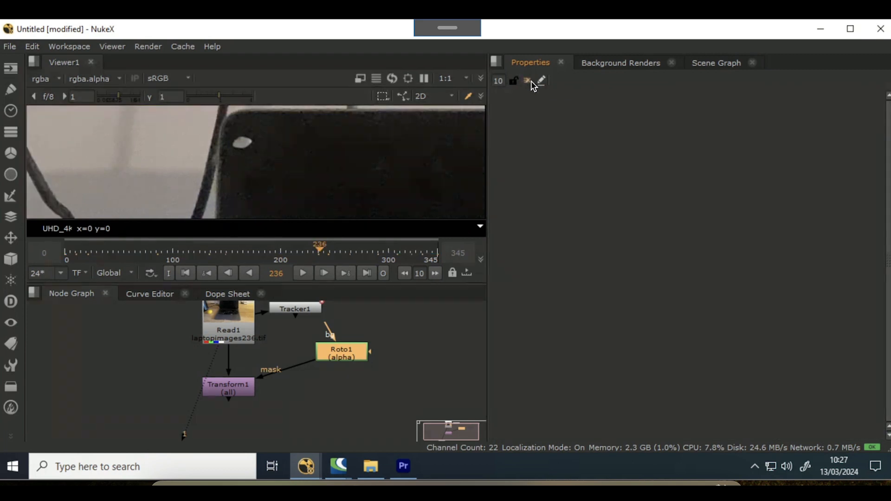
double_click(357, 346)
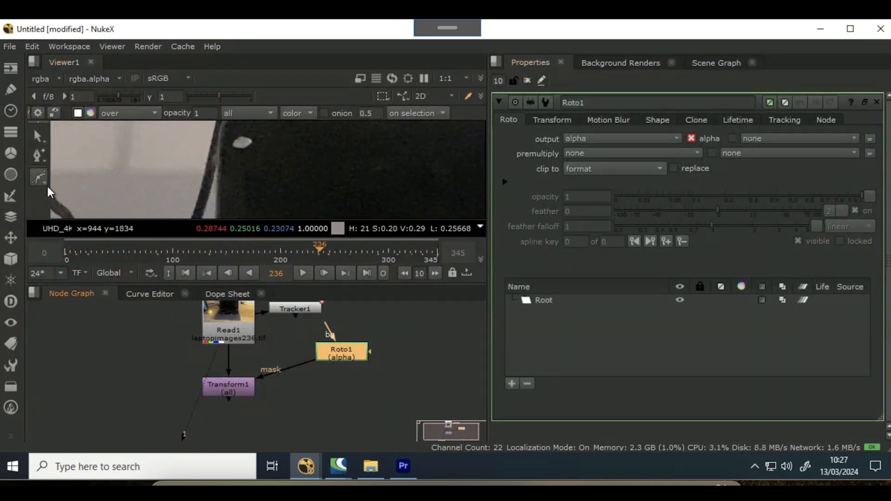
- Draw a closed Bezier shape around the white mark on the laptop at frame 236
scroll(235, 128, up, 3)
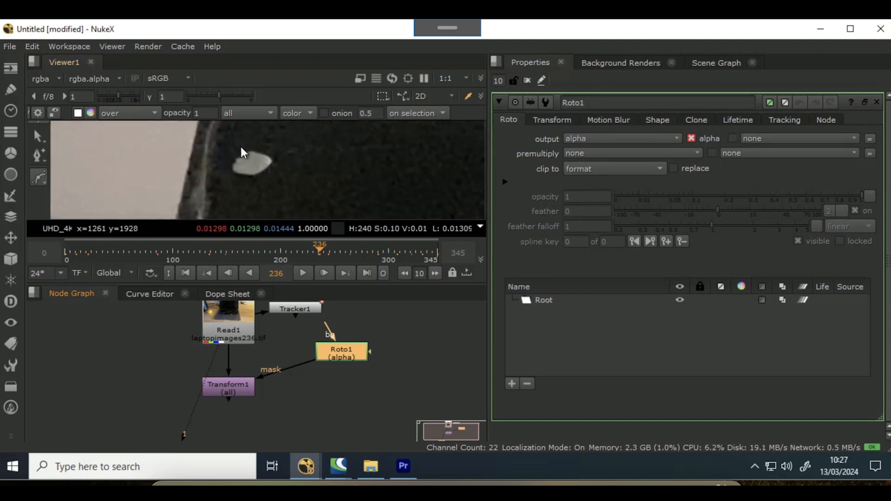
click(242, 141)
click(265, 146)
click(282, 157)
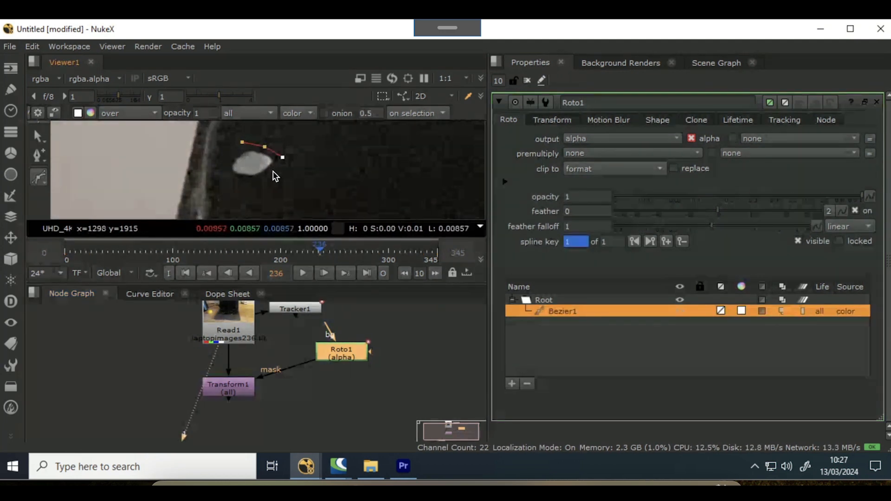
click(270, 175)
click(249, 184)
click(226, 179)
click(226, 160)
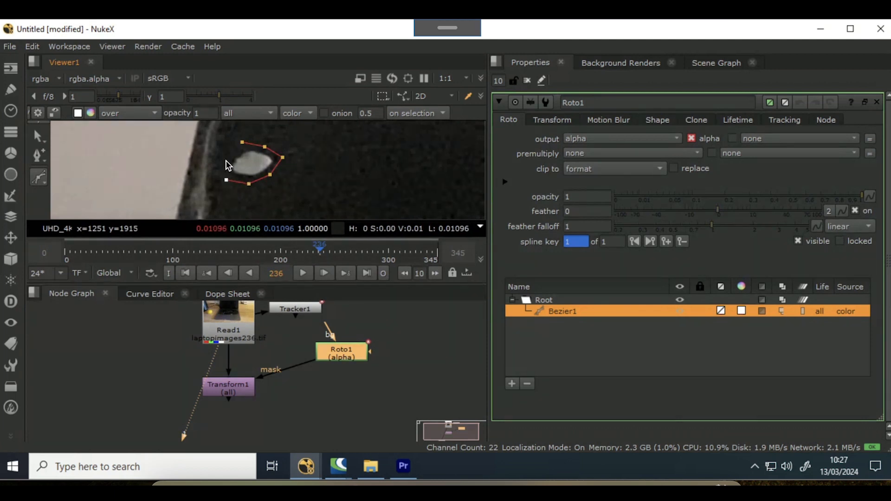
click(241, 142)
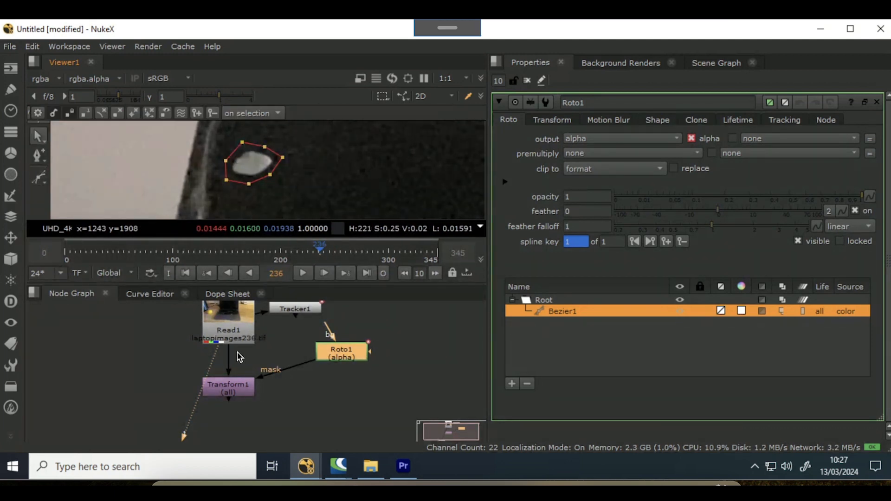
- Set the Transform node's translate y to -17
click(241, 390)
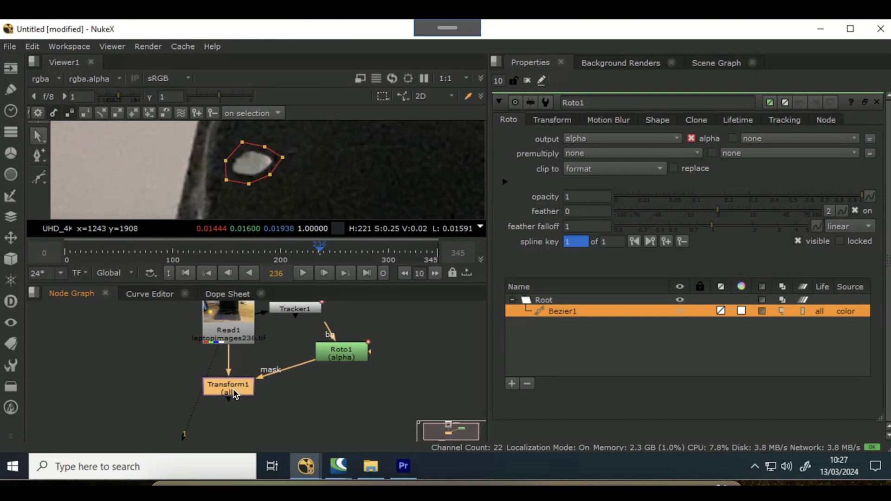
double_click(233, 388)
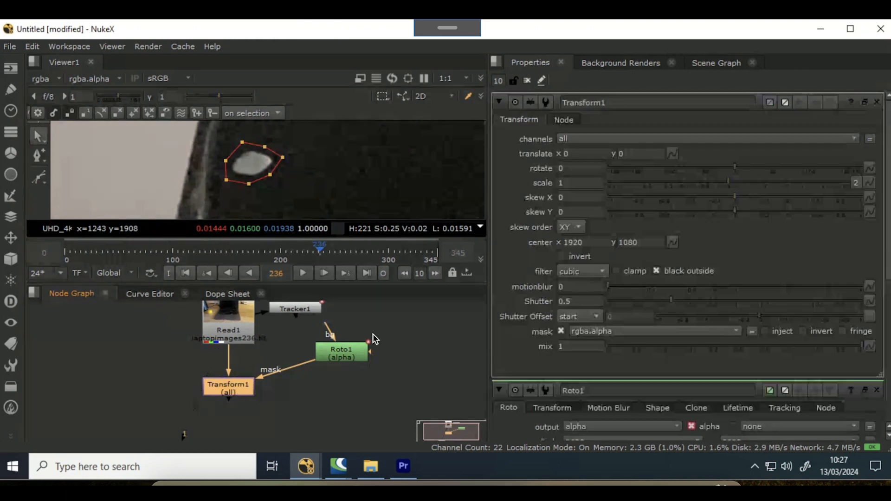
click(621, 152)
key(Down)
key(Down)
key(Down)
key(Down)
key(Down)
key(Down)
key(Down)
key(Down)
key(Down)
key(Down)
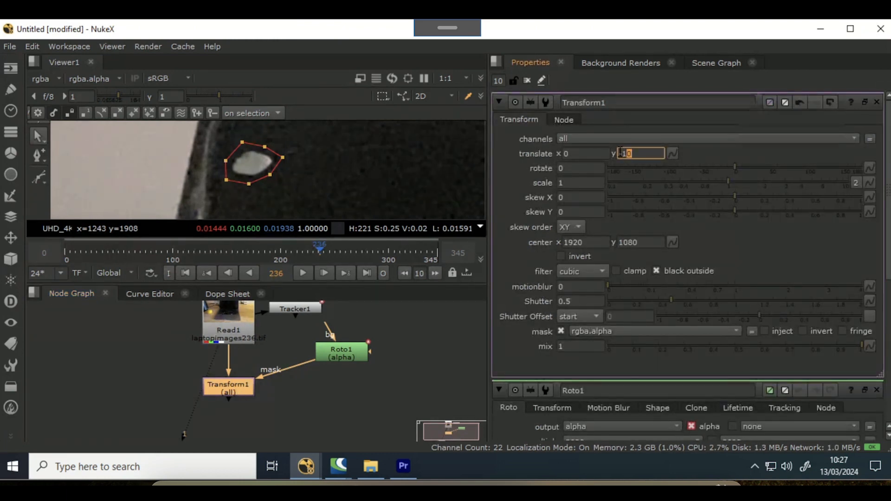
key(Down)
key(Down)
key(Down)
key(Down)
key(Down)
key(Down)
key(Down)
key(Down)
key(Down)
key(Down)
key(Down)
key(Down)
key(Down)
key(Down)
key(Down)
key(Down)
key(Down)
key(Down)
key(Down)
key(Down)
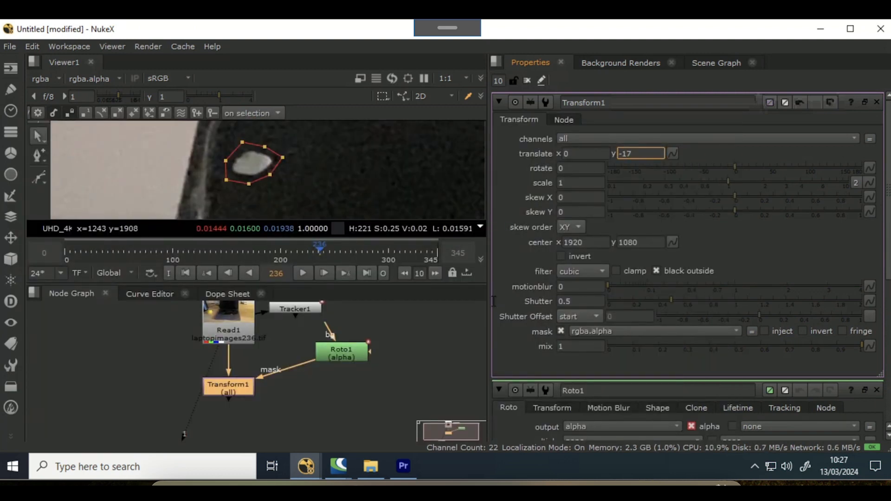
- View the Transform node's output and set its translate y to 37
click(321, 394)
click(245, 393)
key(1)
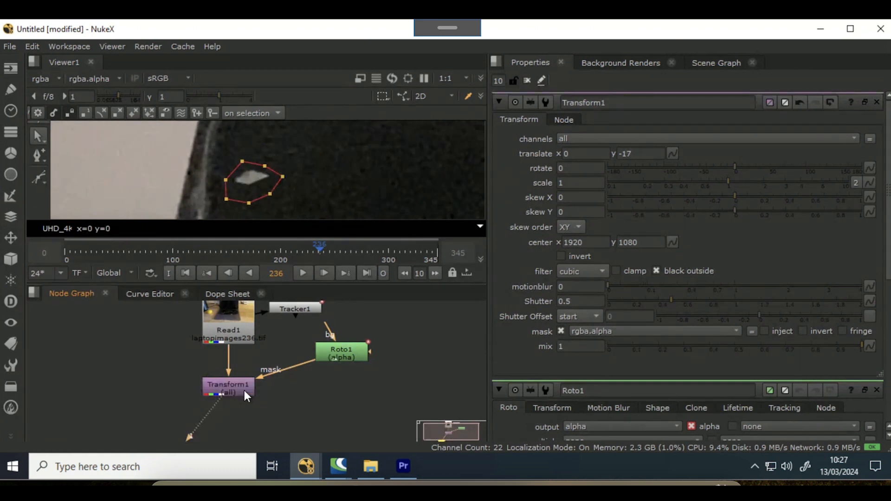
click(621, 154)
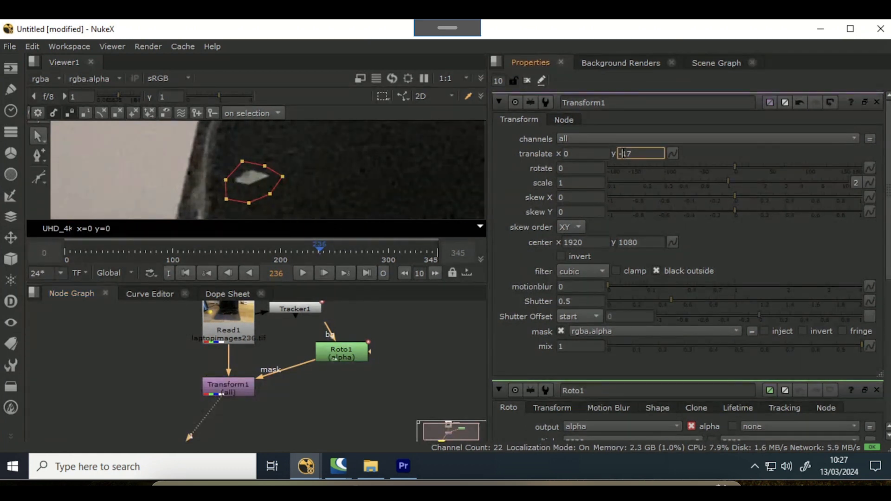
key(BackSpace)
key(Up)
key(Up)
key(Up)
key(Up)
key(Down)
key(Down)
key(Down)
key(Down)
key(Down)
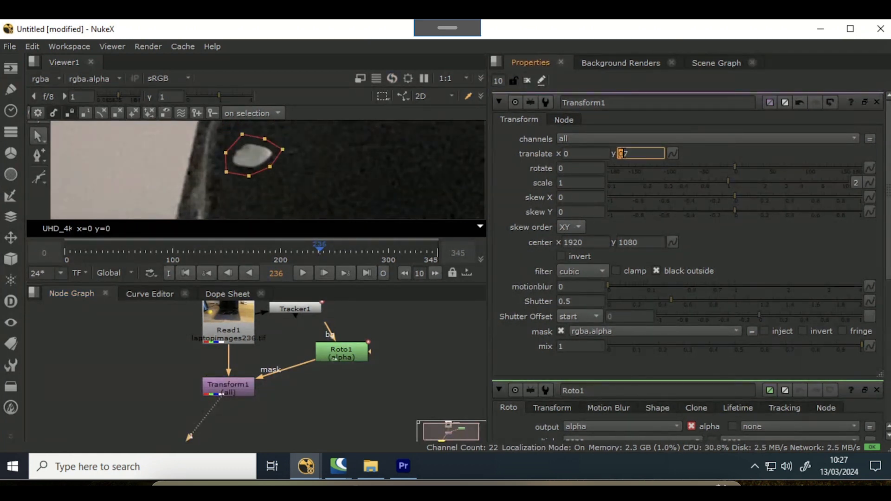
key(Up)
key(Up)
key(Up)
key(Down)
key(Down)
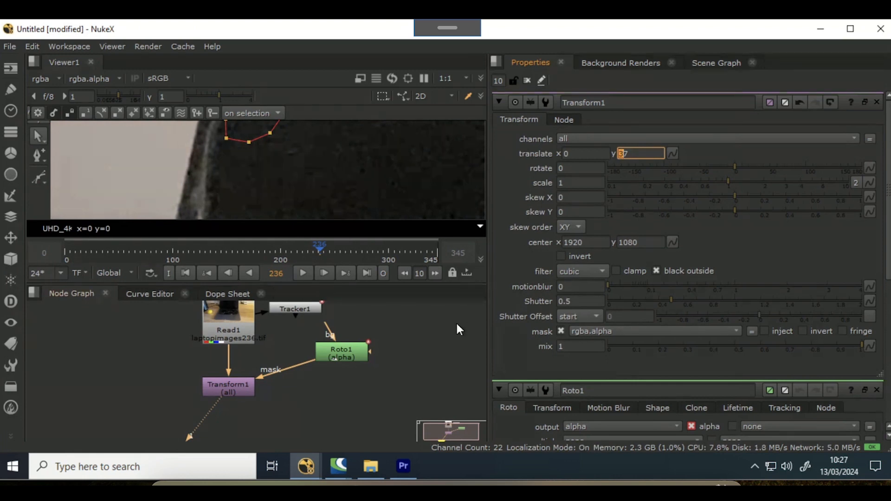
- Insert the Tracker node into the mask connection between the Roto node and the Transform node
click(303, 311)
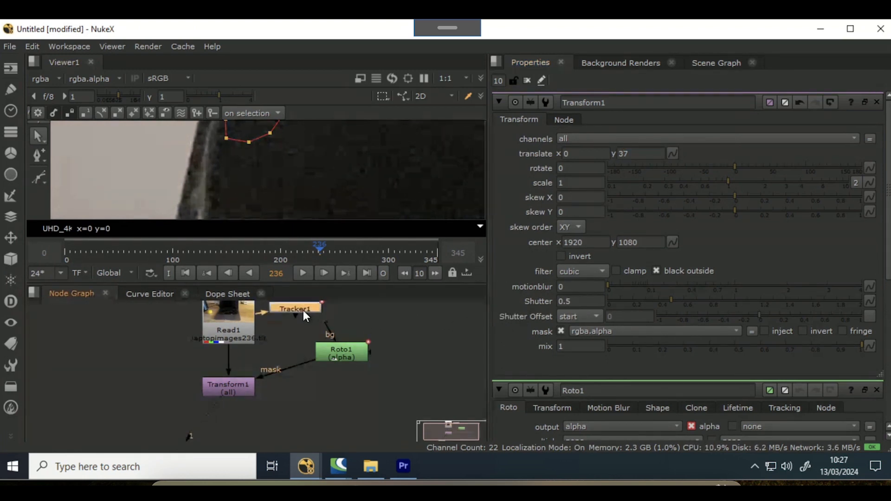
drag(303, 310, 293, 364)
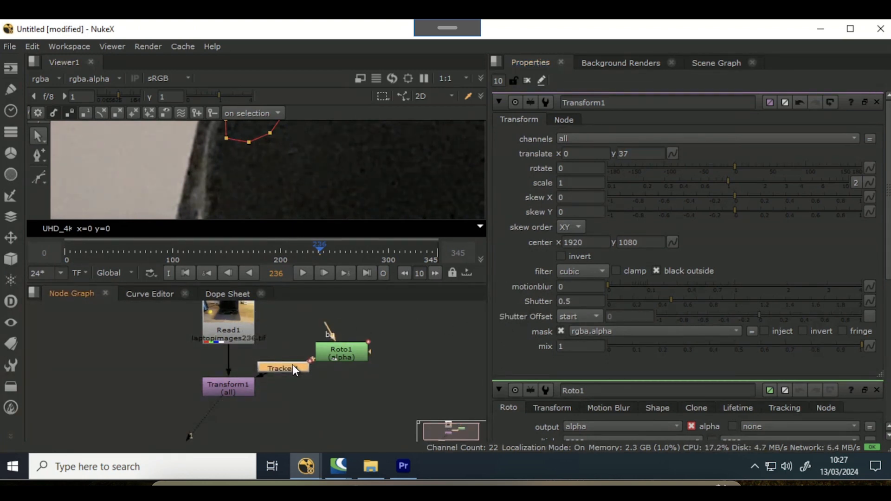
- Set the Tracker node's transform mode to match-move and its reference frame to the current frame 236
double_click(299, 367)
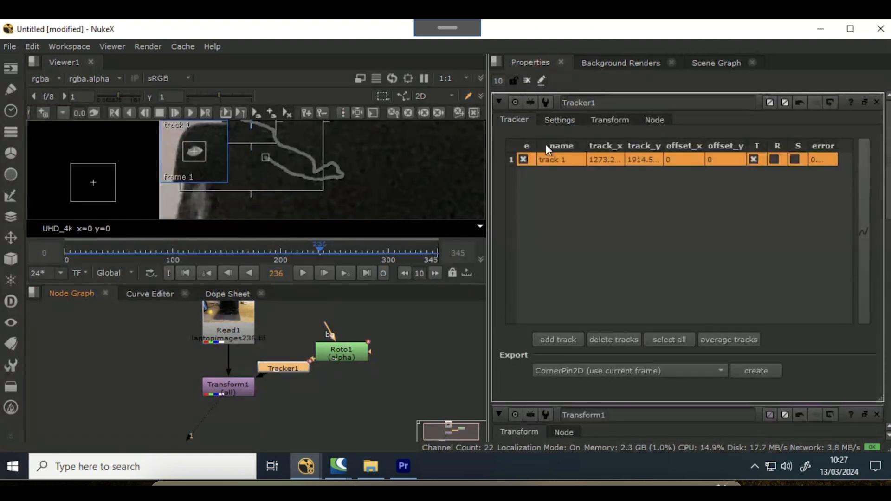
click(567, 121)
click(604, 118)
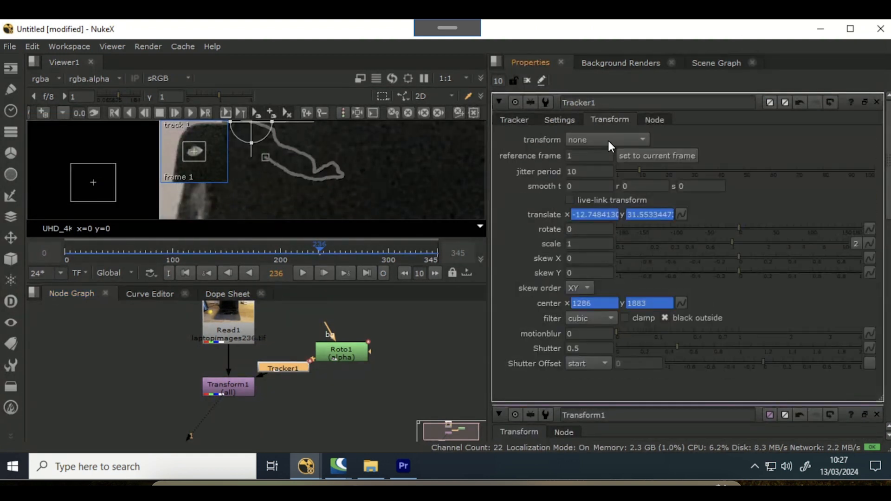
click(608, 138)
click(609, 180)
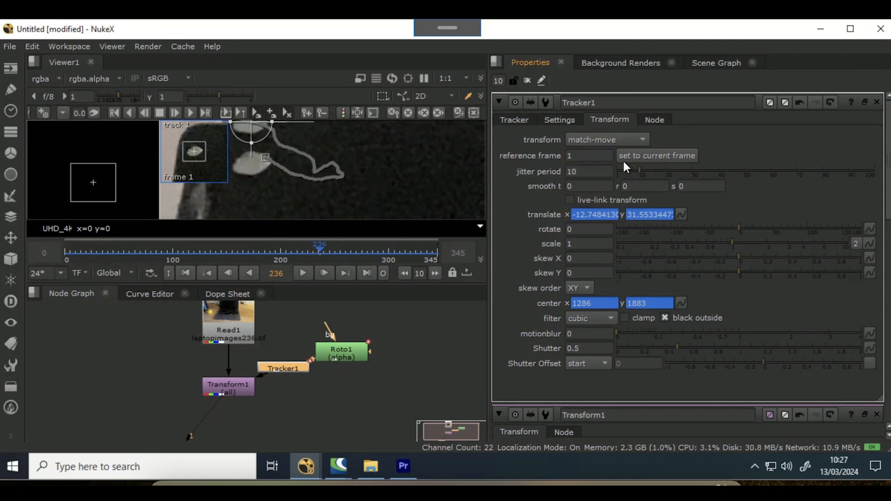
click(628, 157)
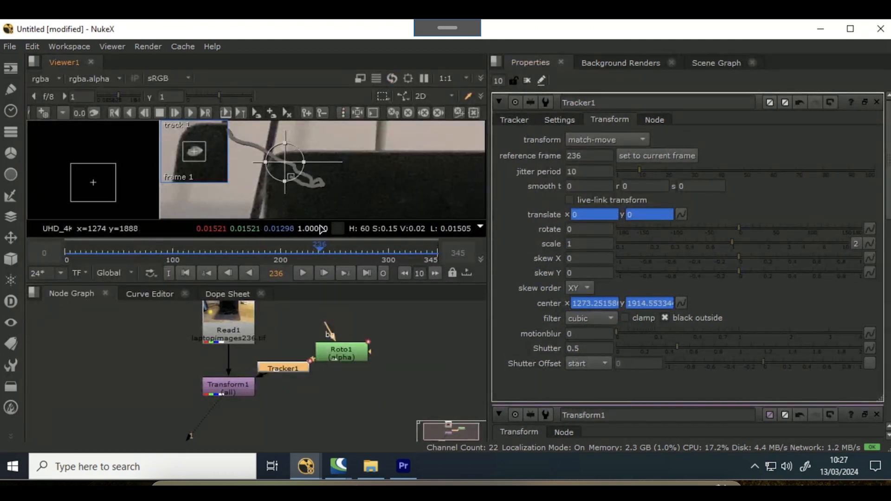
- Go to frame 1 and add a Merge node fed by the Transform node
drag(320, 246, 66, 253)
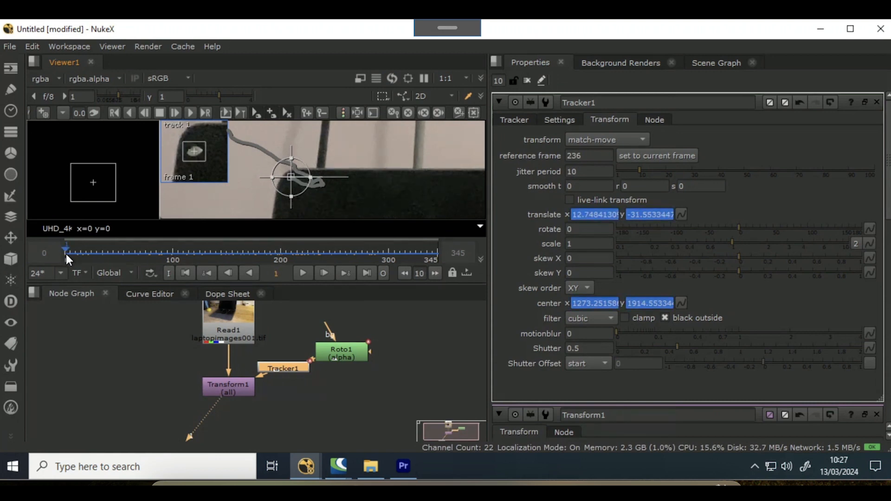
middle_drag(363, 377, 368, 350)
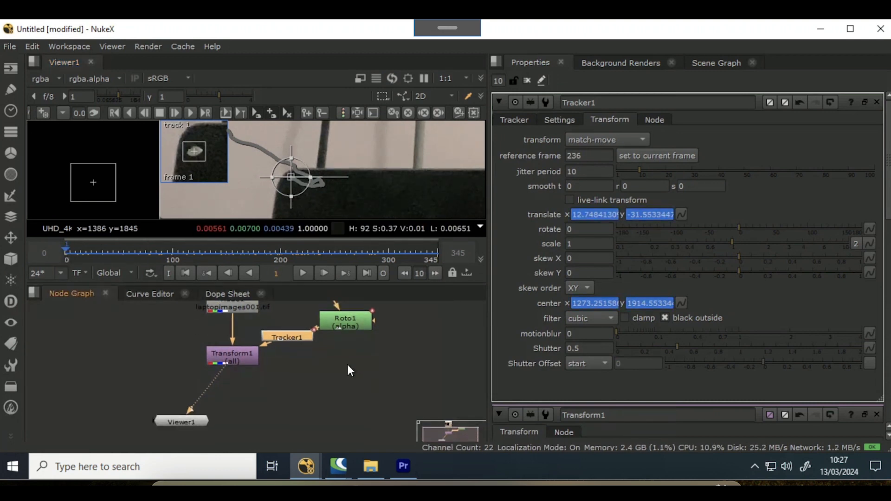
scroll(186, 431, down, 3)
middle_drag(187, 431, 292, 360)
scroll(360, 362, up, 3)
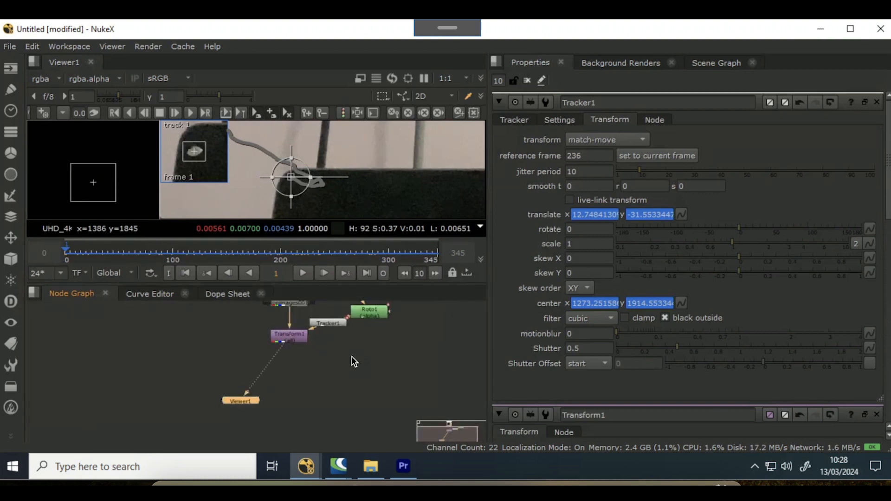
click(347, 374)
key(Tab)
text(m)
key(Return)
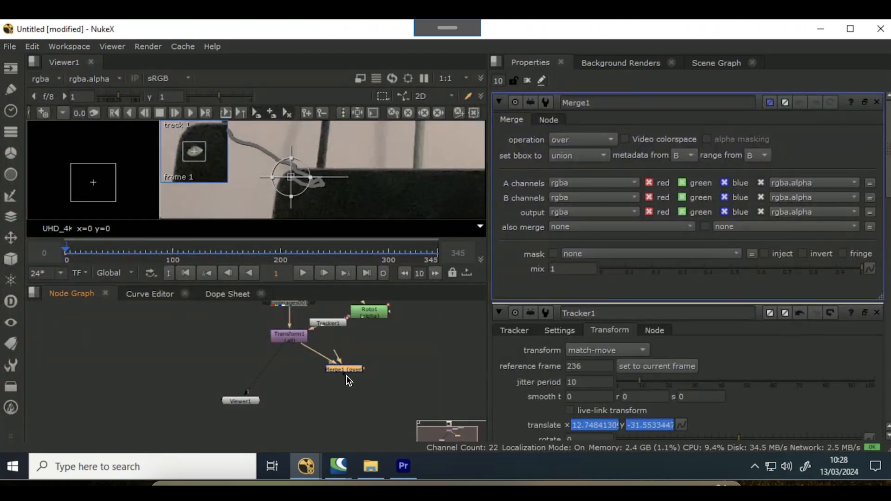
- View the Merge node's output, nudge the node into place, and clear the properties panel
key(1)
drag(340, 369, 329, 371)
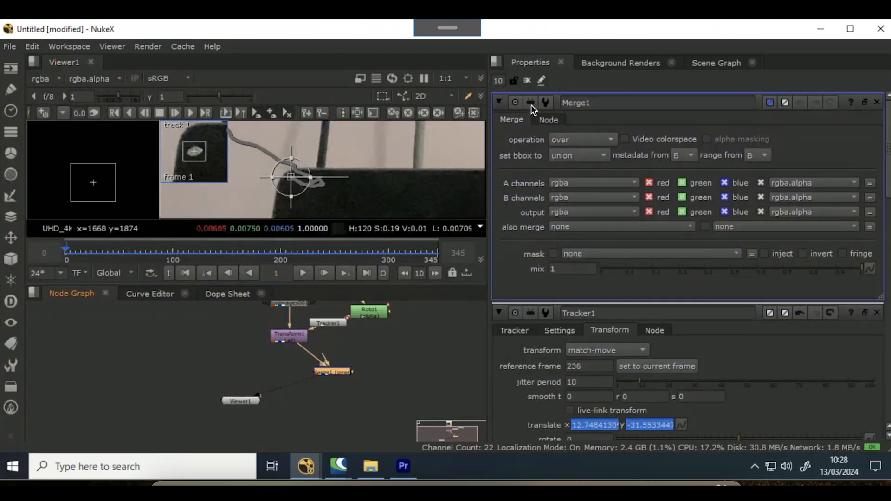
click(527, 80)
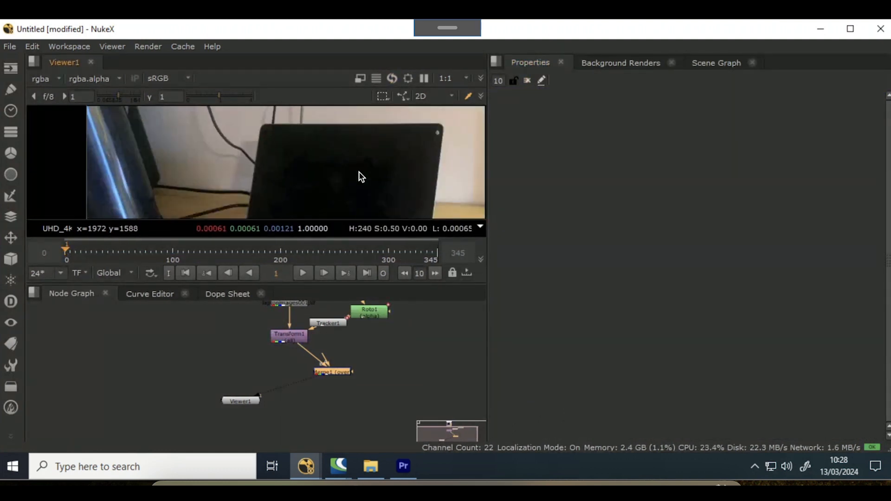
- Add a second Transform node below the Merge node
middle_drag(359, 172, 319, 138)
scroll(294, 183, down, 3)
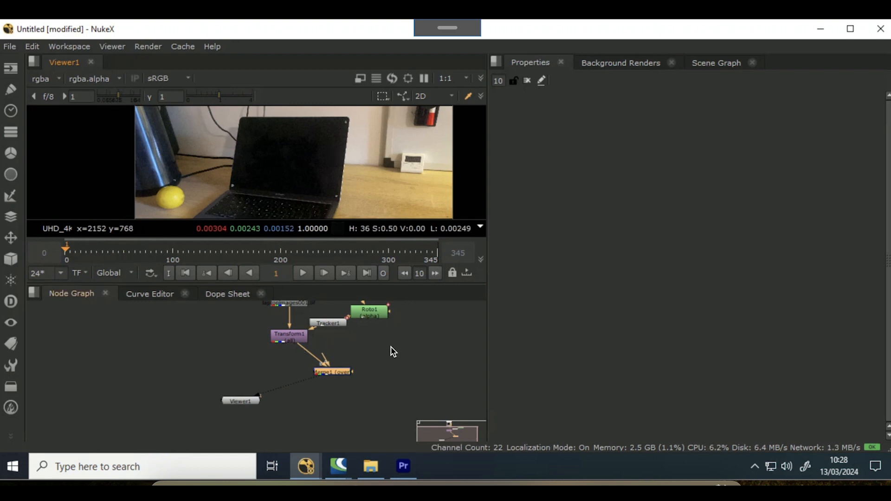
key(Tab)
text(transfo)
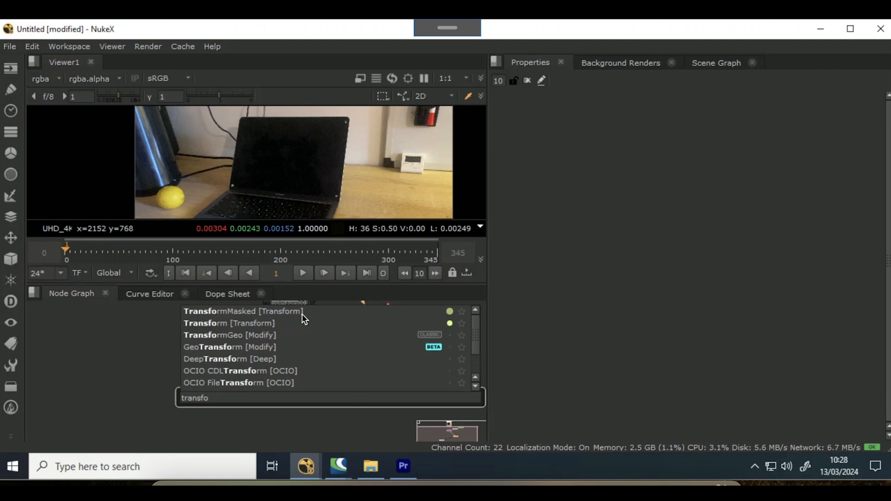
key(Return)
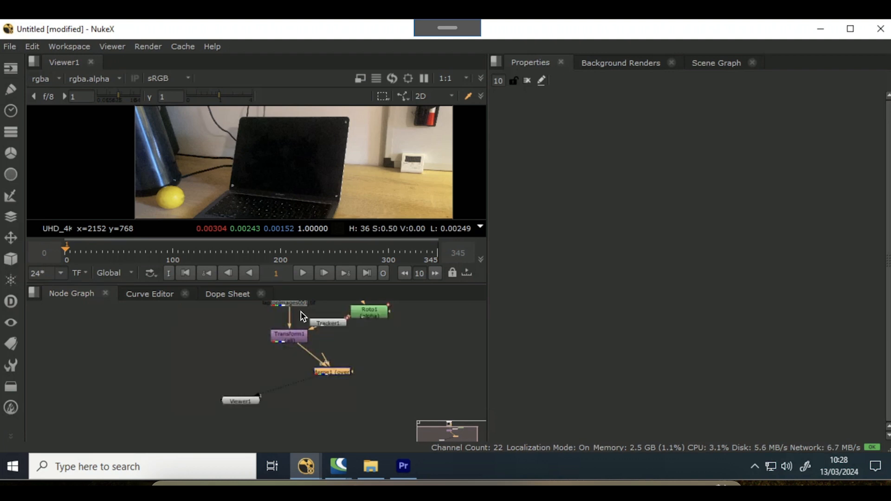
drag(336, 387, 329, 410)
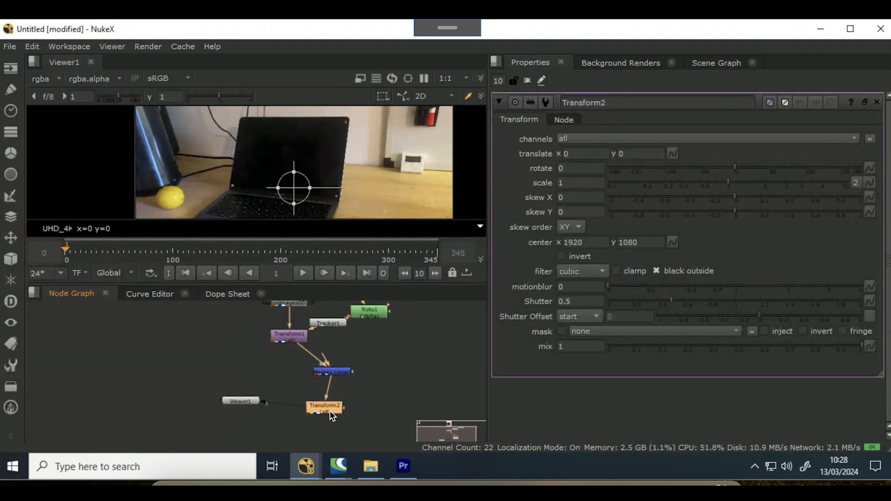
click(394, 377)
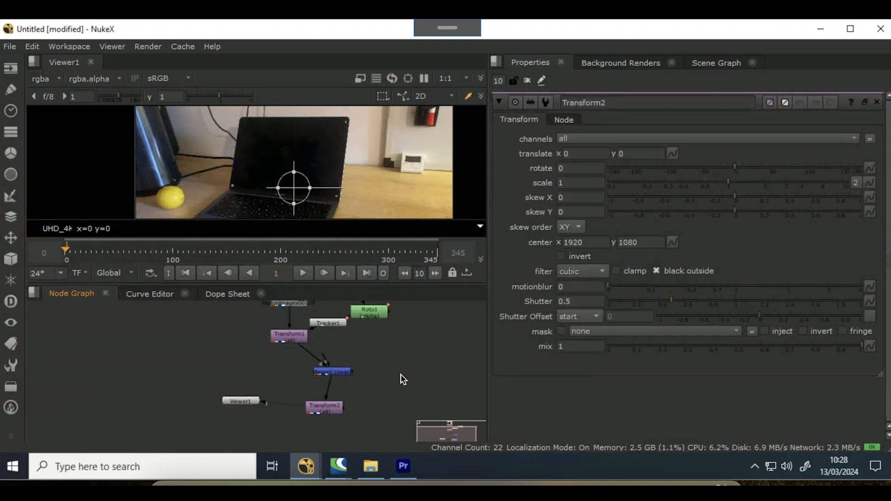
- Add a second Roto node and connect it as the mask input of Transform2
key(Tab)
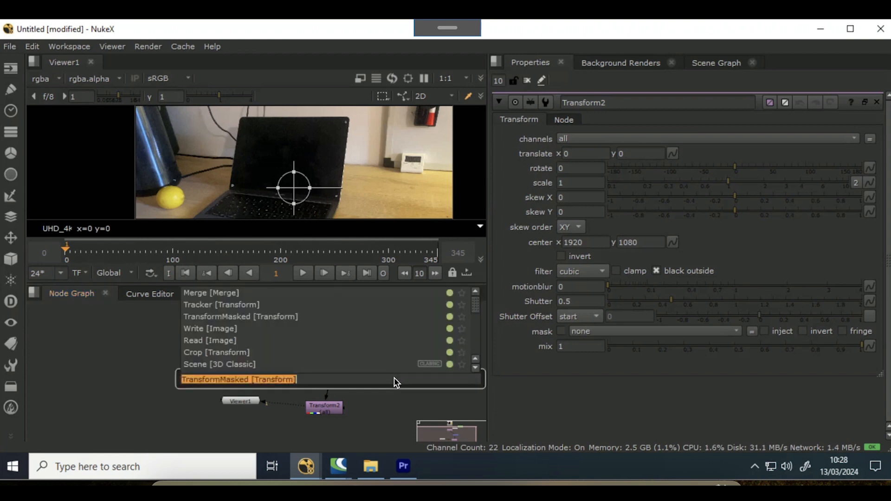
text(roto)
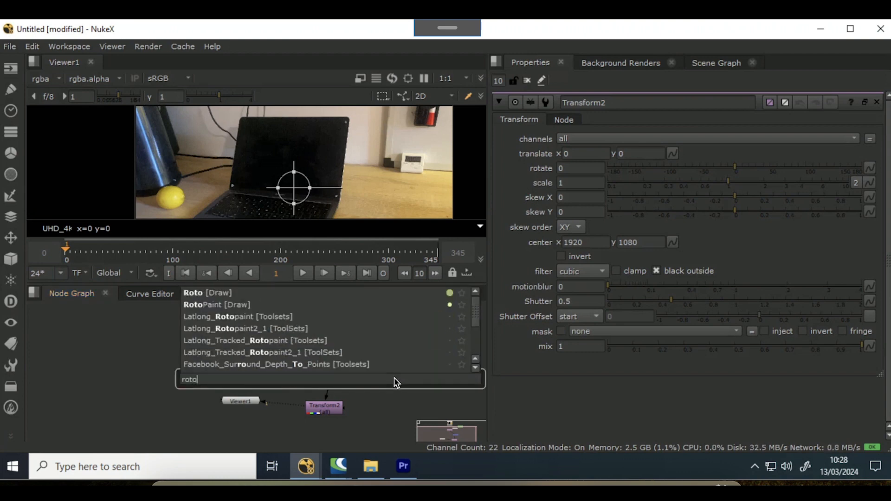
key(Return)
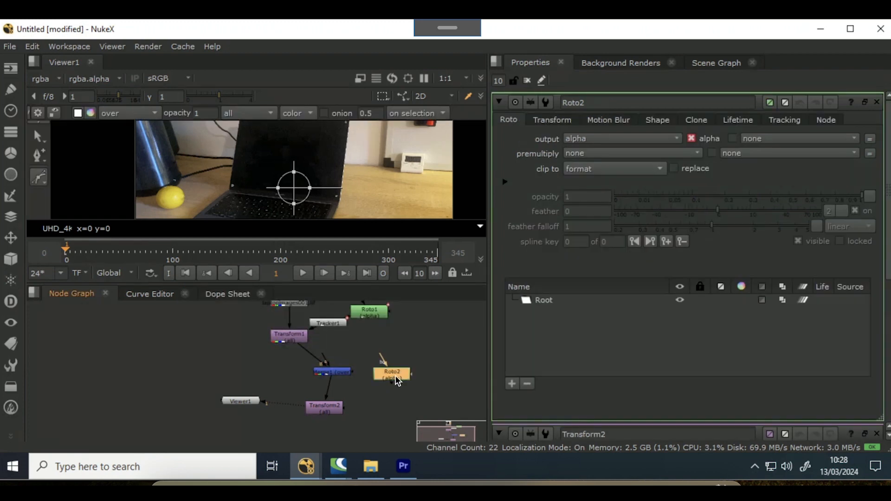
drag(410, 386, 411, 388)
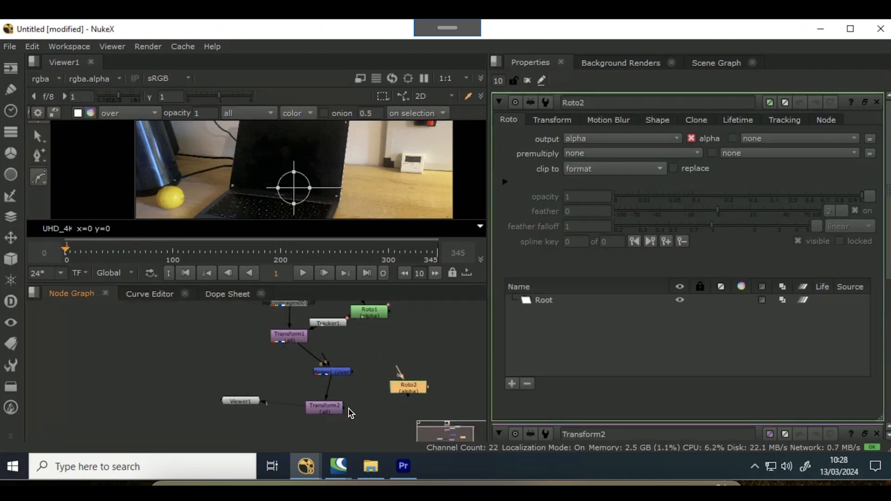
drag(349, 411, 408, 388)
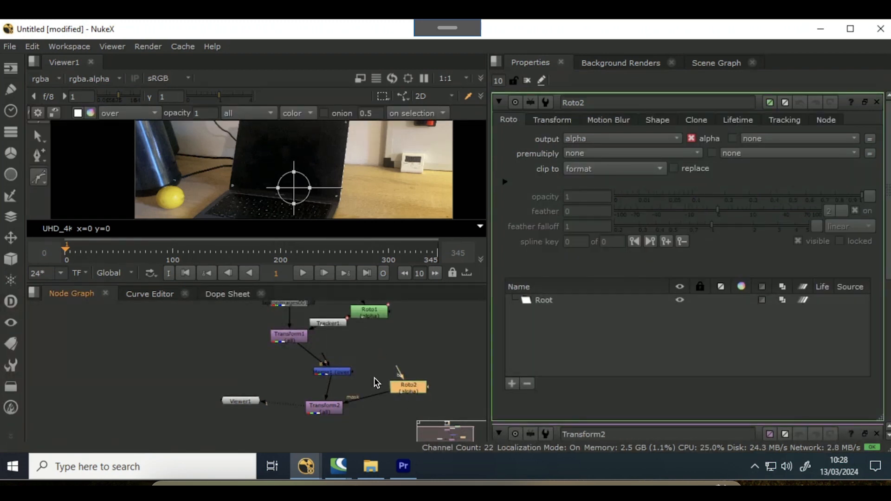
- Add a second Tracker node next to the Merge node, attached to the new Roto node
click(375, 383)
key(Tab)
text(tracker)
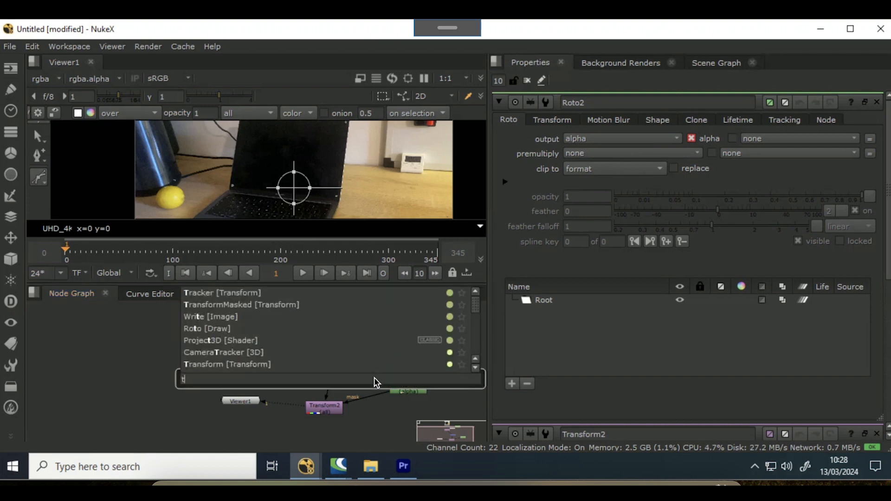
click(286, 295)
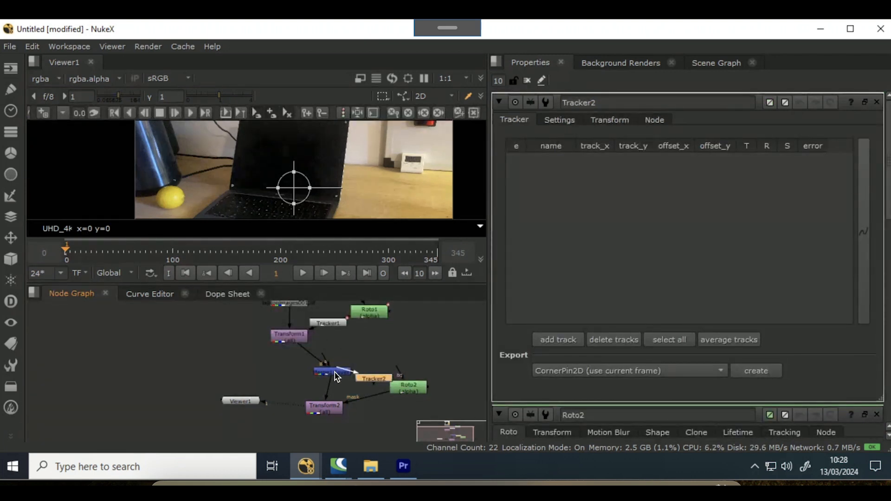
drag(335, 372, 335, 372)
- View the Merge output, add a track in Tracker2, and place it over the white mark with a tighter pattern box
key(1)
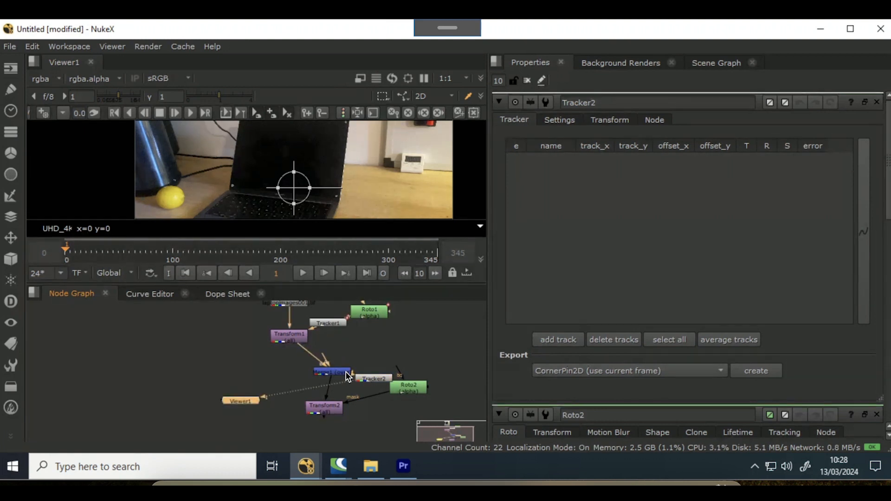
click(346, 373)
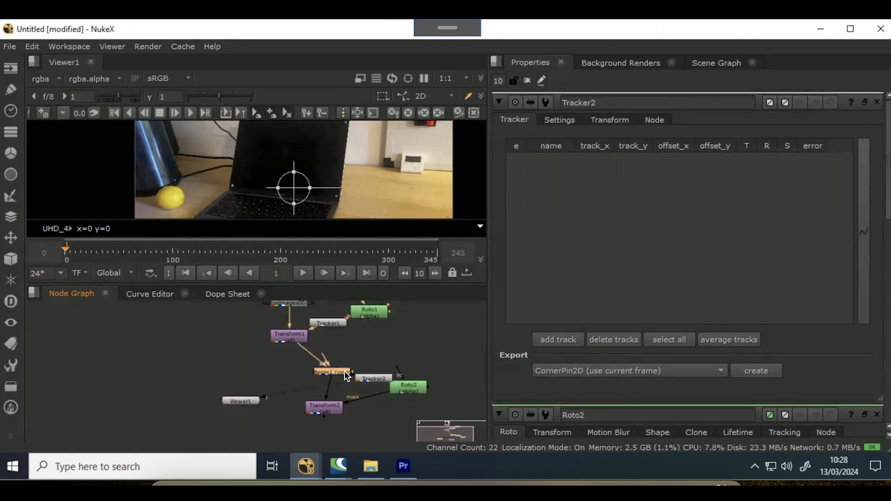
click(559, 338)
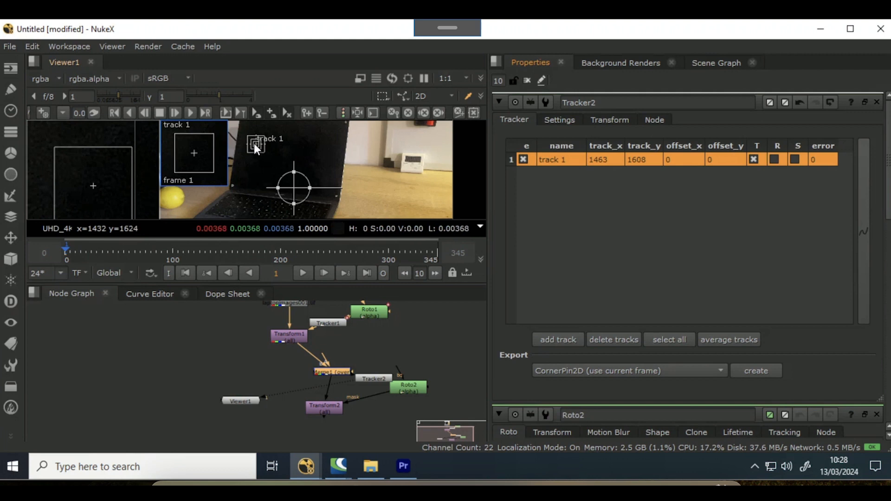
mouse_move(254, 143)
mouse_down()
mouse_move(319, 144)
mouse_move(286, 197)
mouse_up()
scroll(286, 197, up, 3)
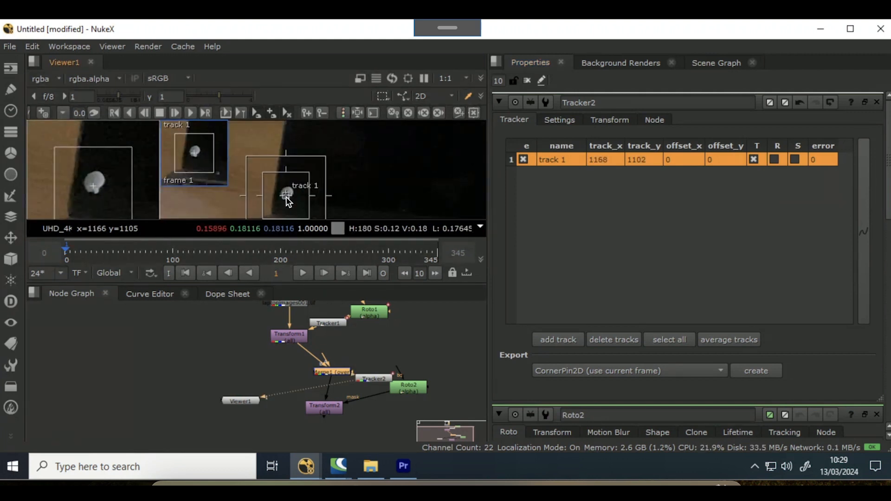
scroll(351, 209, up, 2)
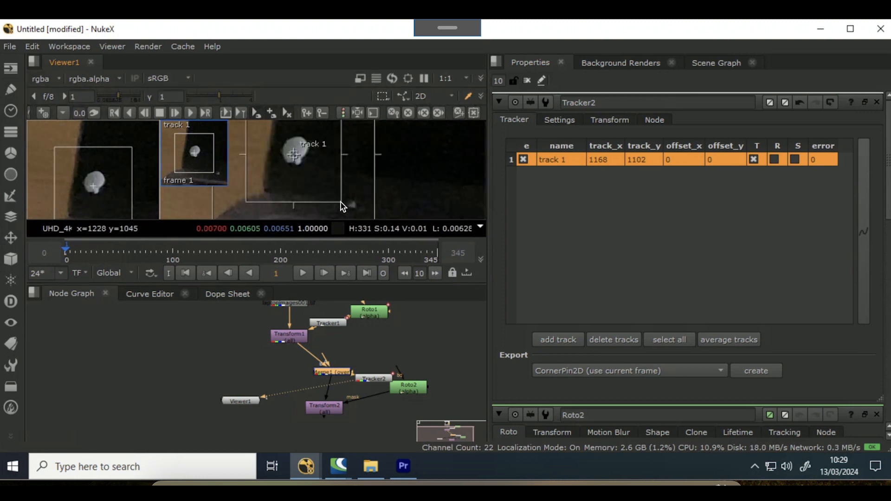
drag(340, 201, 321, 169)
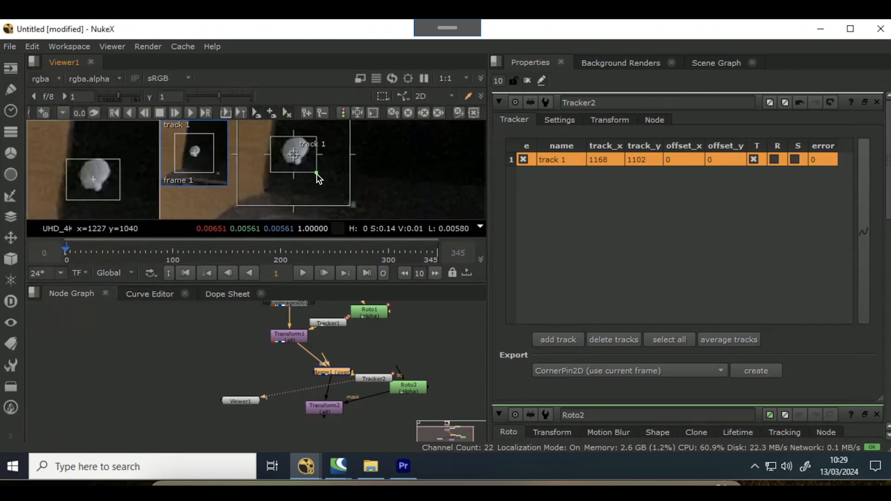
drag(293, 154, 312, 165)
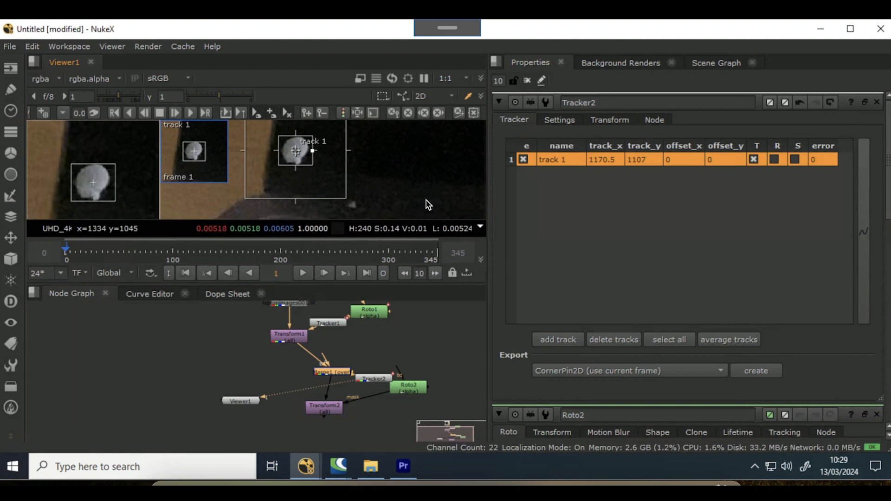
- Track the white mark forwards through the clip with Tracker2
key(v)
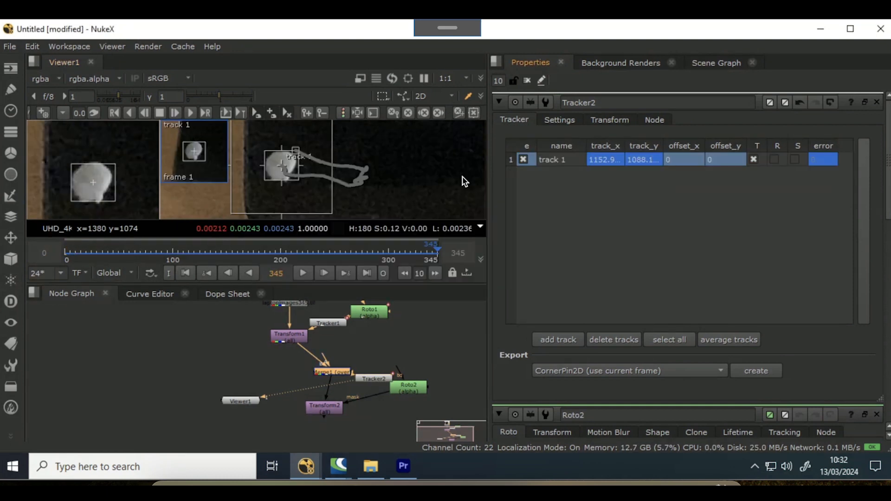
drag(434, 247, 58, 235)
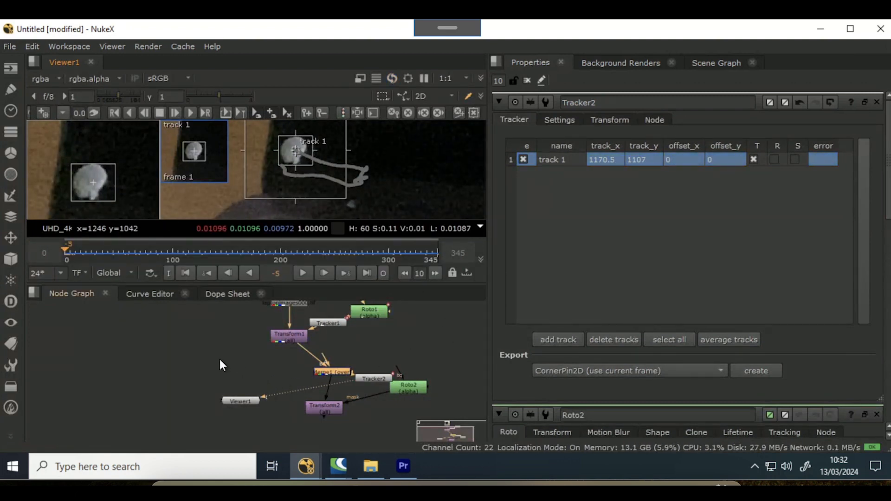
- Draw a closed Bezier shape around the white mark in Roto2
middle_drag(219, 360, 225, 328)
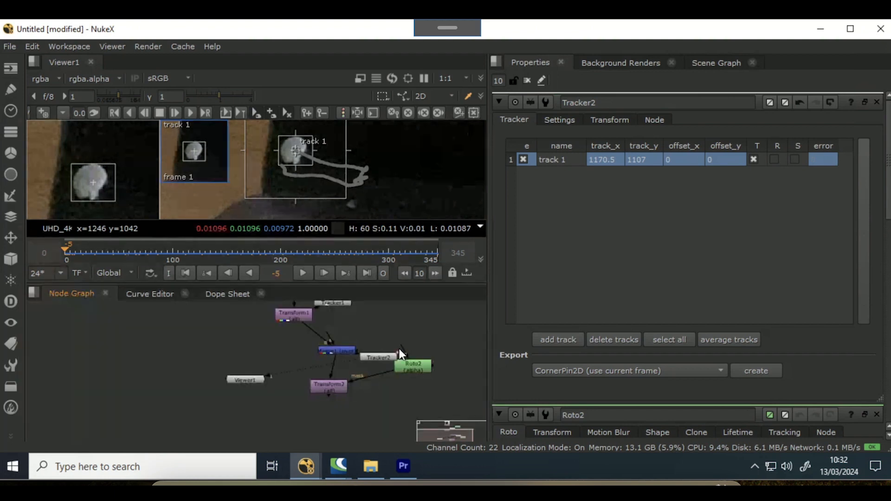
double_click(411, 364)
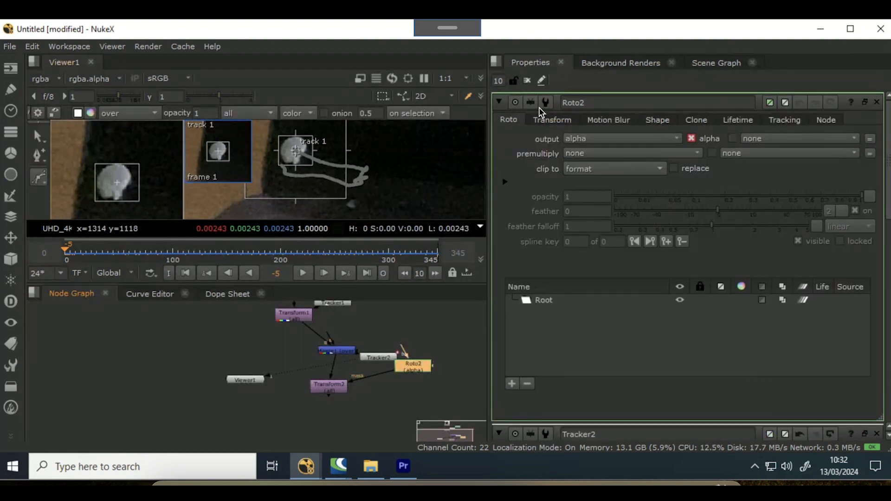
click(527, 79)
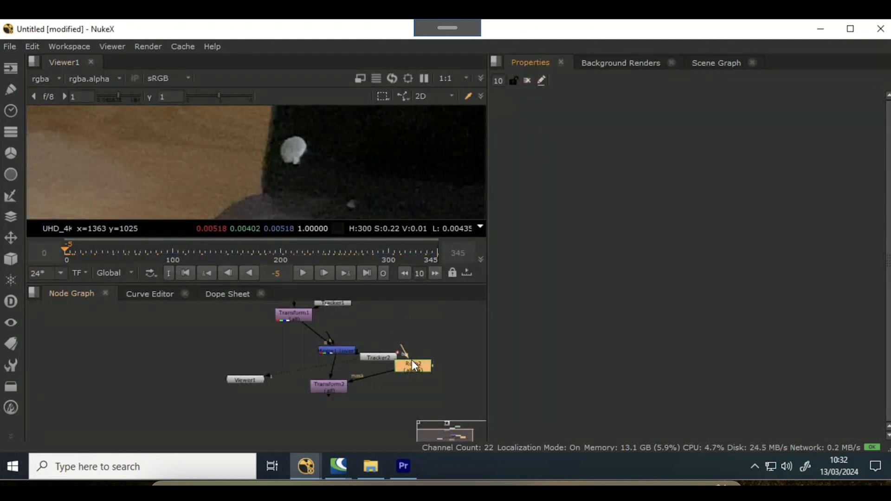
double_click(413, 363)
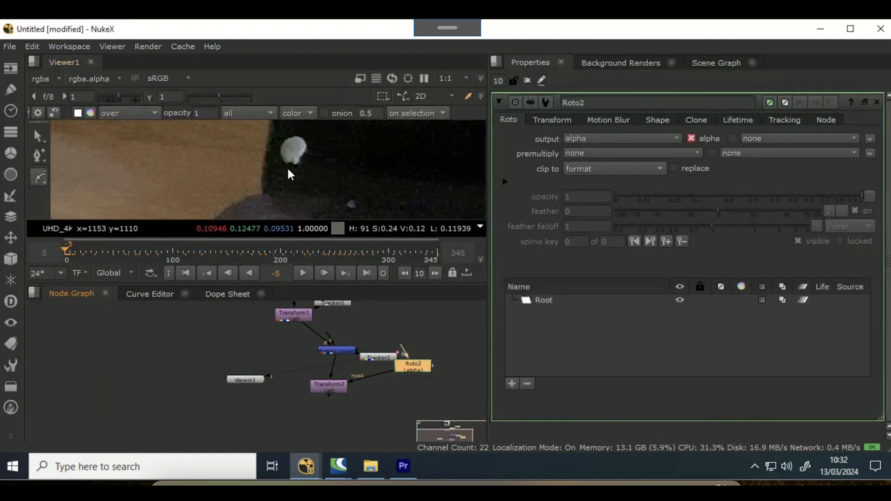
click(286, 165)
click(298, 166)
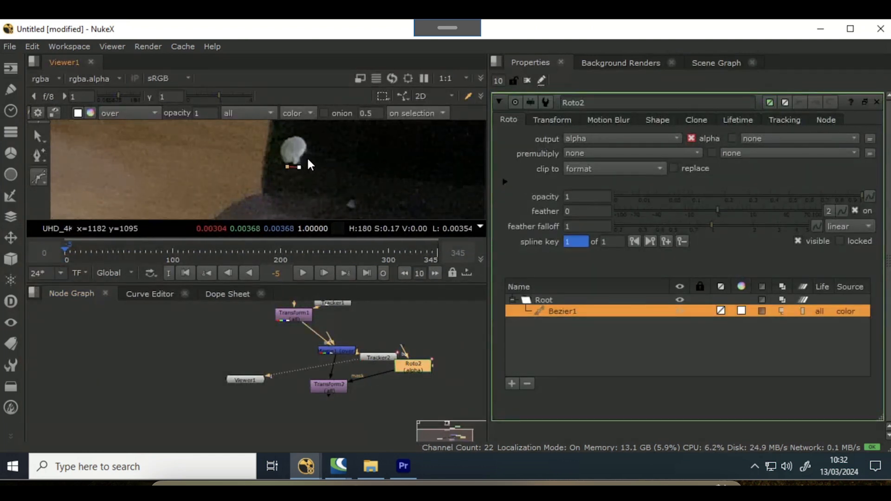
click(307, 157)
click(312, 140)
click(295, 130)
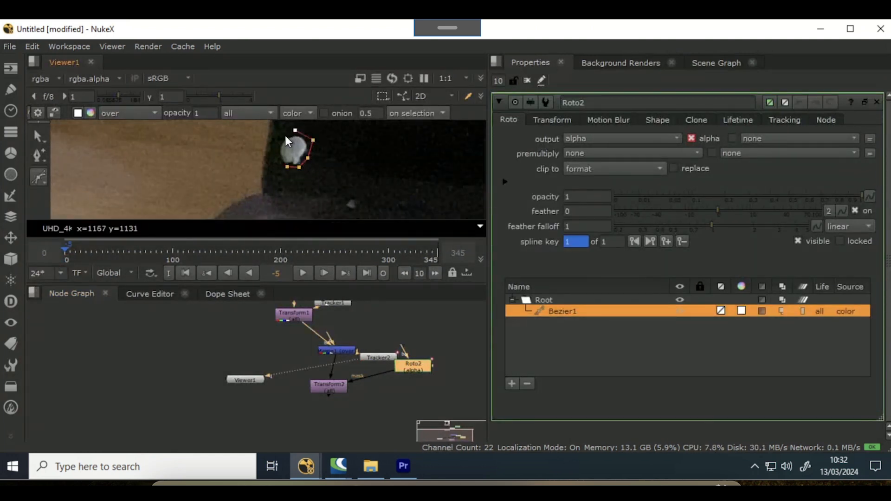
click(276, 137)
click(276, 154)
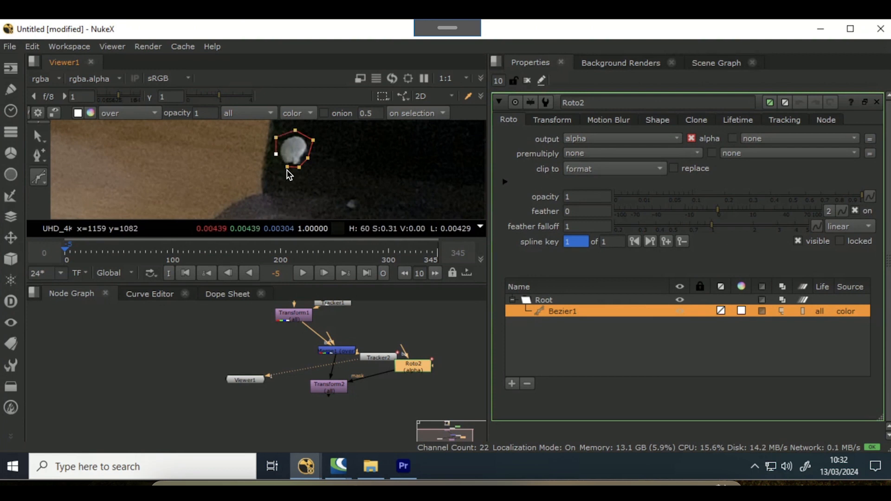
click(286, 167)
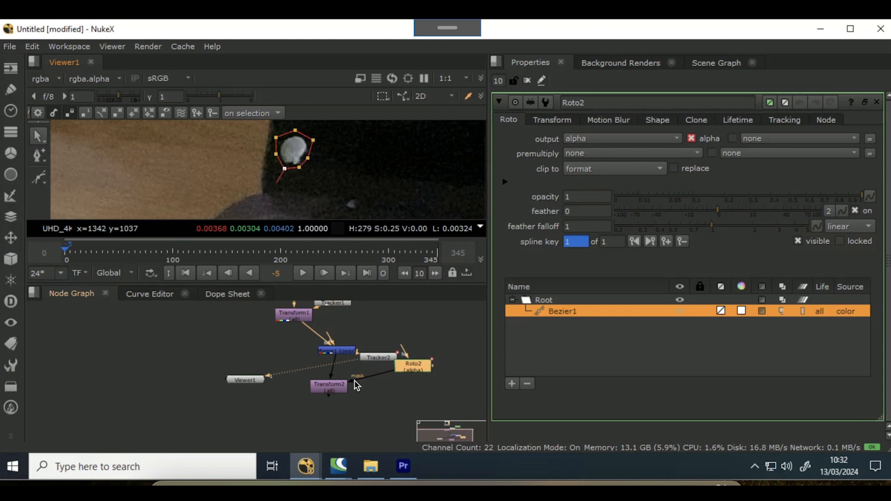
- Adjust Transform2's vertical translate so the masked patch shifts over the white mark
double_click(341, 389)
key(1)
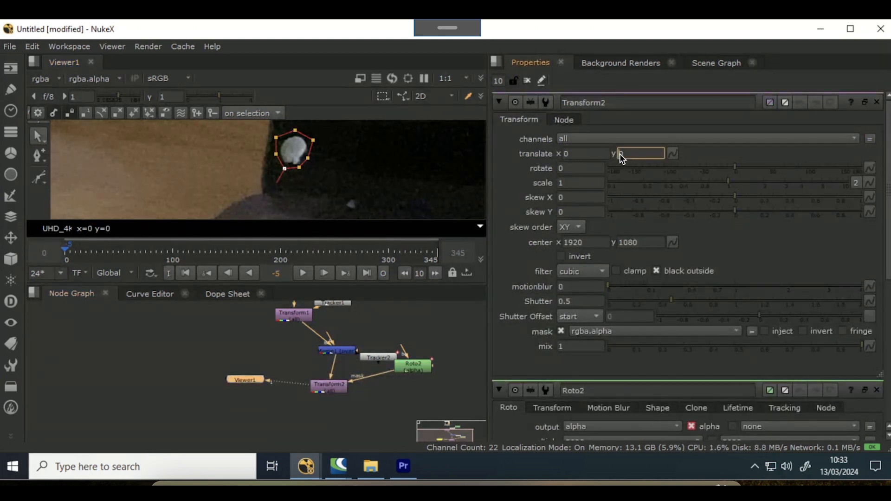
scroll(620, 154, up, 9)
scroll(617, 154, down, 13)
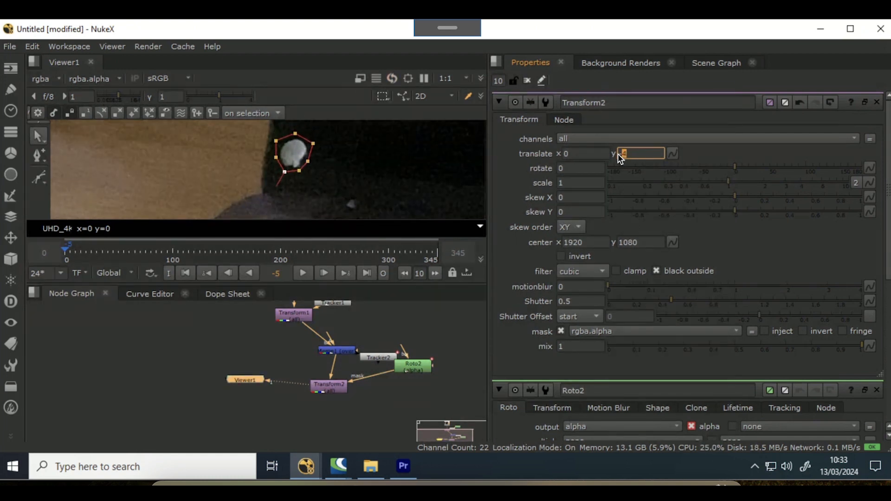
scroll(620, 154, down, 20)
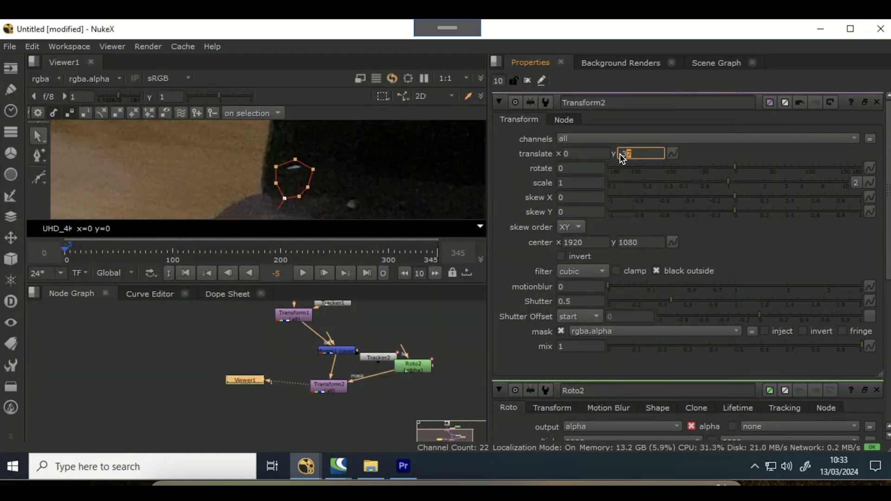
scroll(619, 154, down, 4)
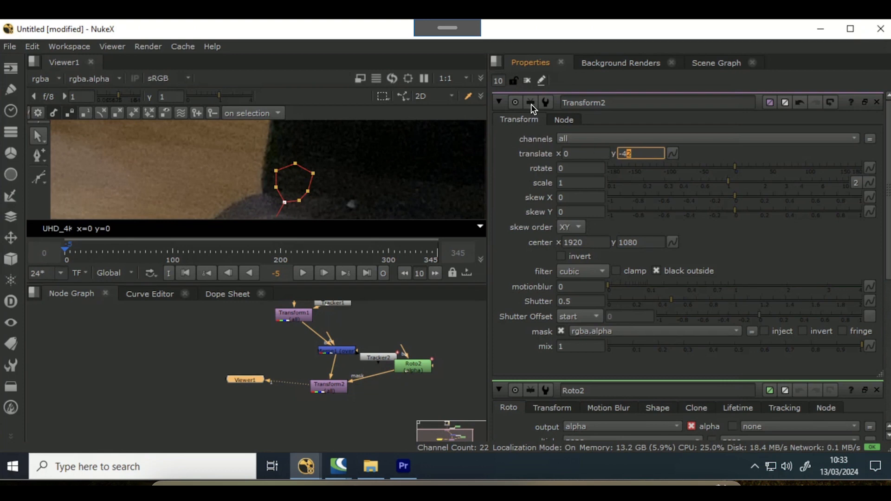
click(527, 80)
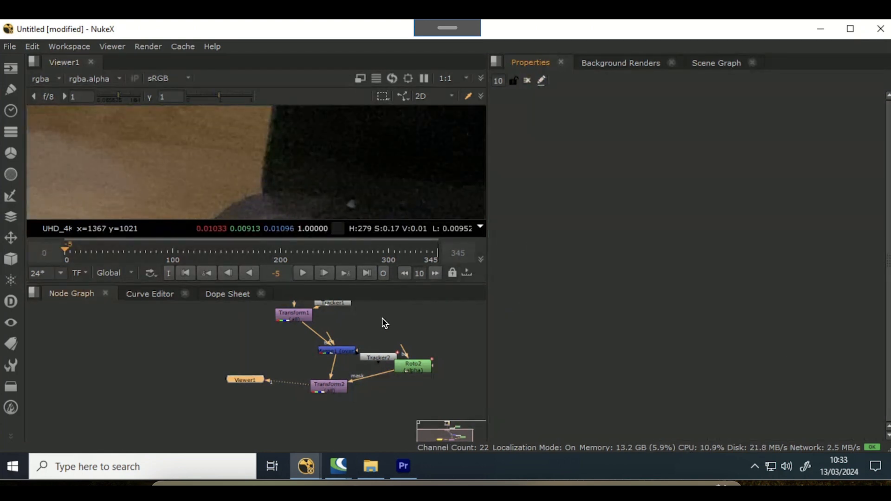
- Connect Tracker2 below Roto2 and set its transform to match-move with reference frame 0
drag(377, 354, 369, 378)
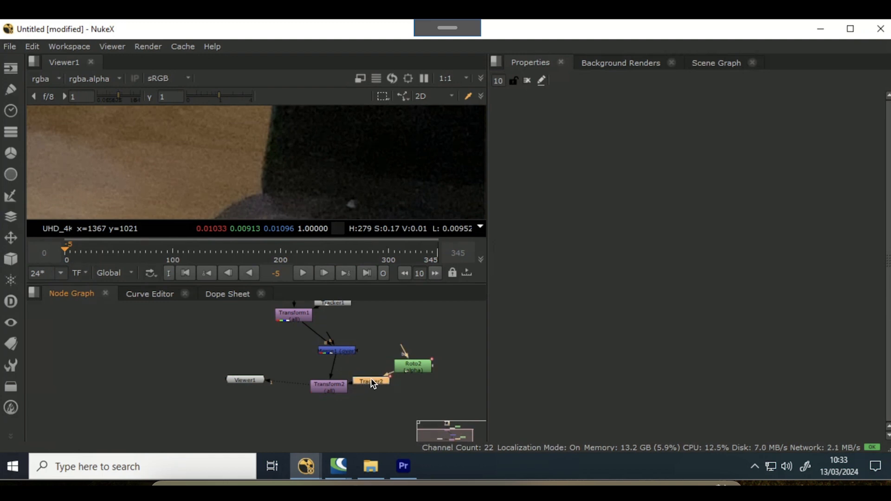
double_click(371, 380)
click(598, 119)
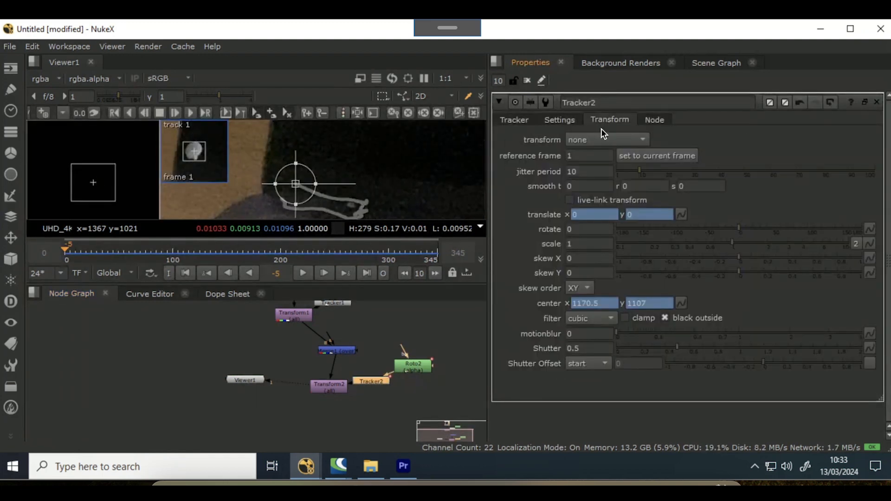
click(600, 140)
click(594, 181)
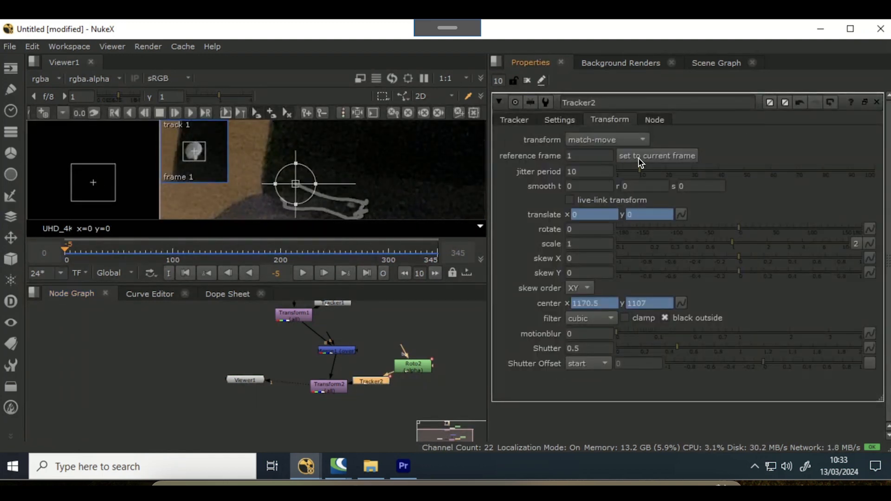
click(638, 158)
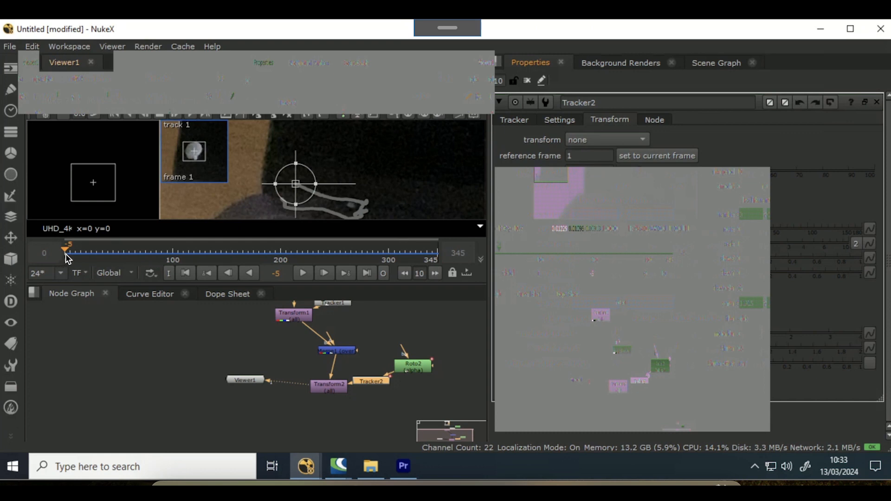
click(66, 253)
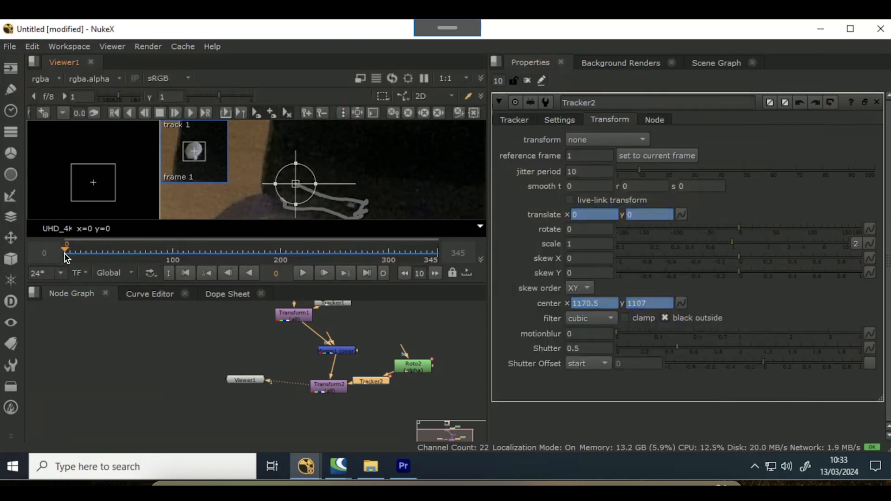
click(669, 157)
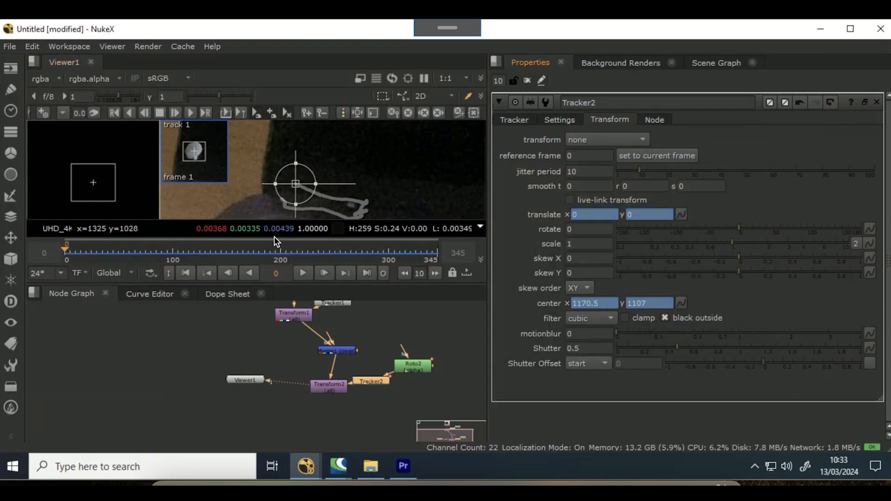
click(299, 270)
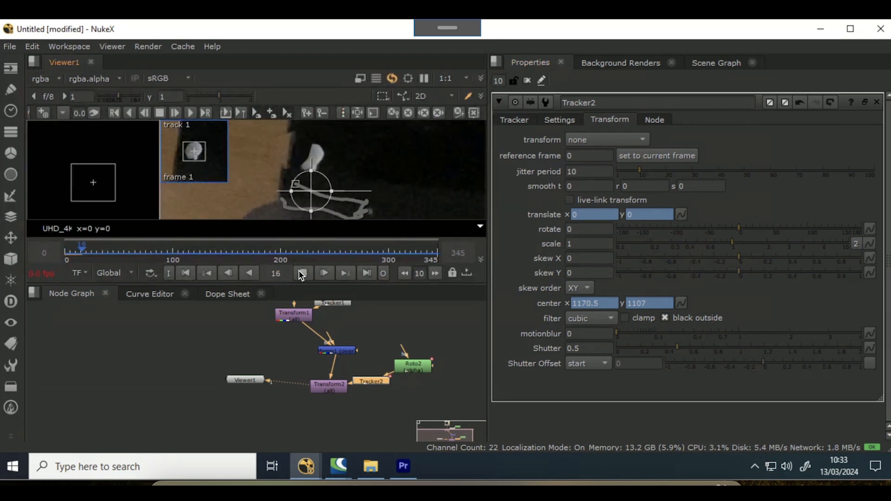
click(326, 395)
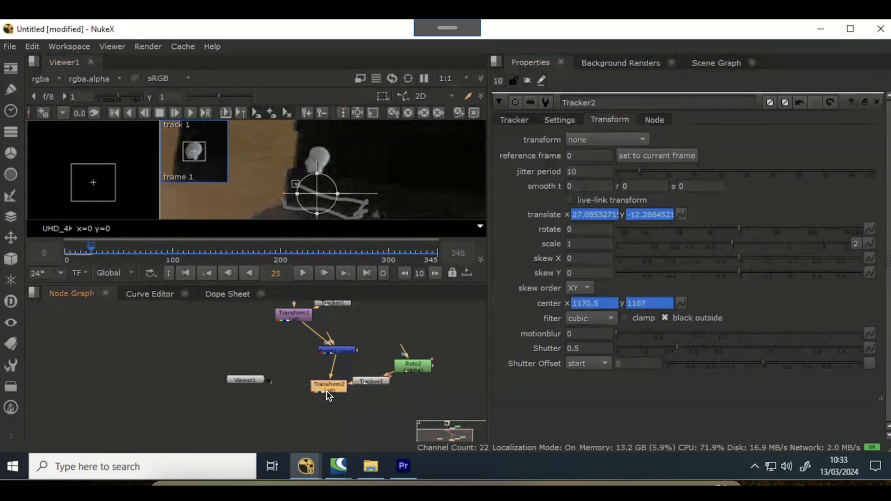
click(626, 157)
- Undo the recent changes back to the tracked Tracker2 state
key(ctrl+z)
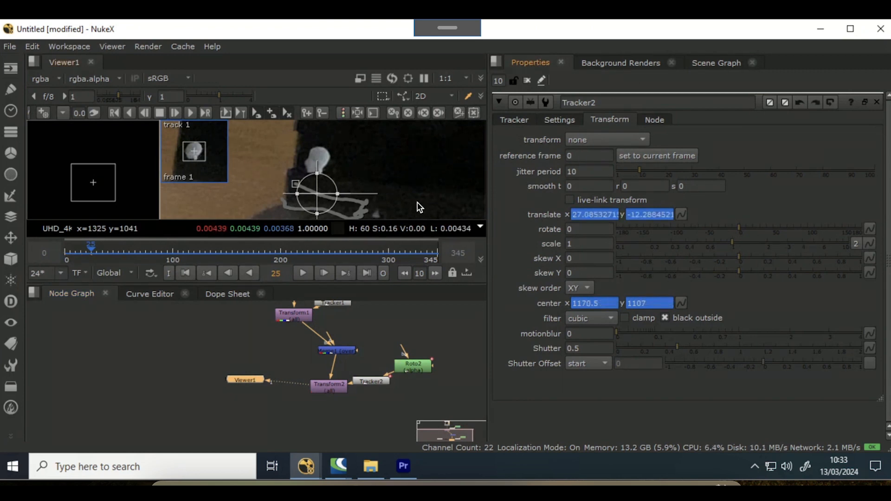
key(ctrl+z)
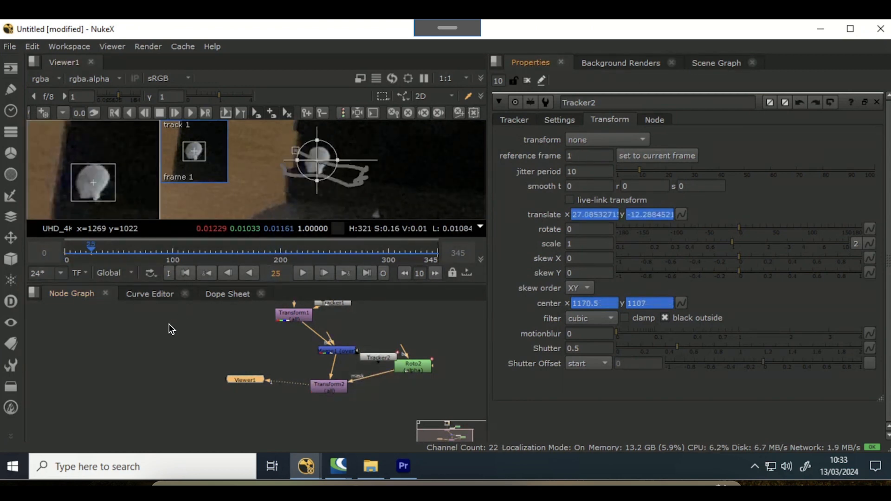
key(ctrl+z)
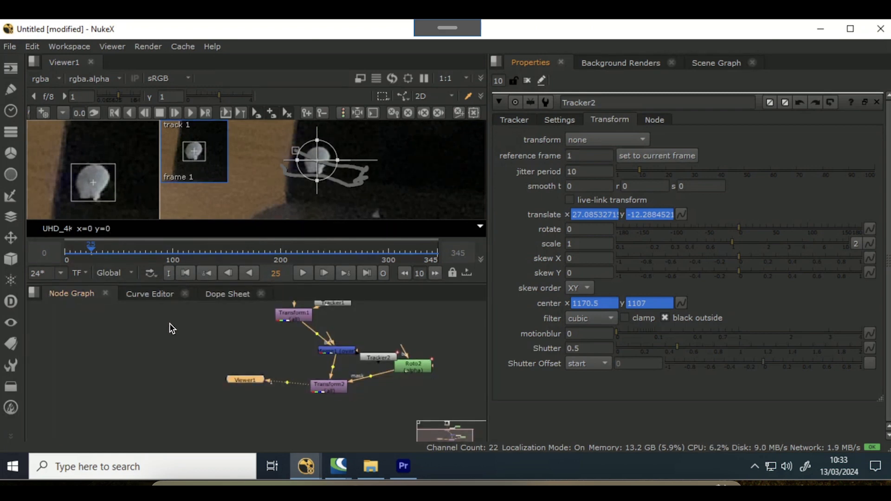
key(ctrl+z)
key(ctrl+z)
key(ctrl+z)
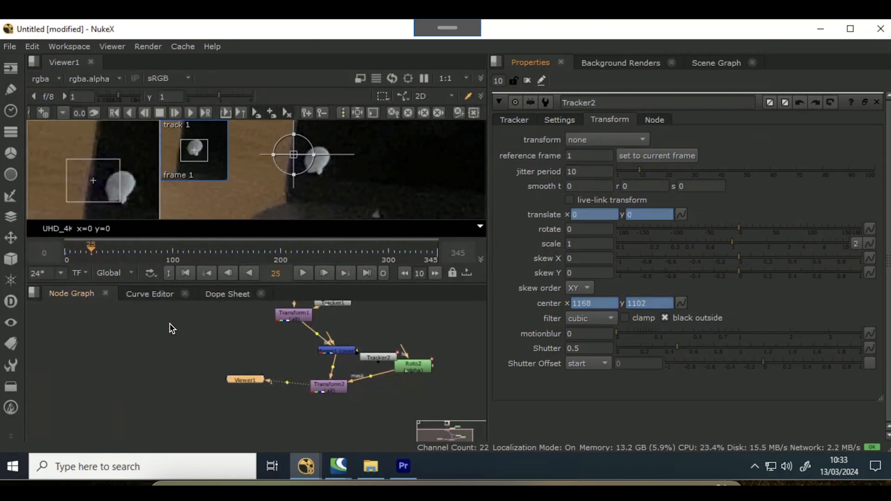
key(ctrl+z)
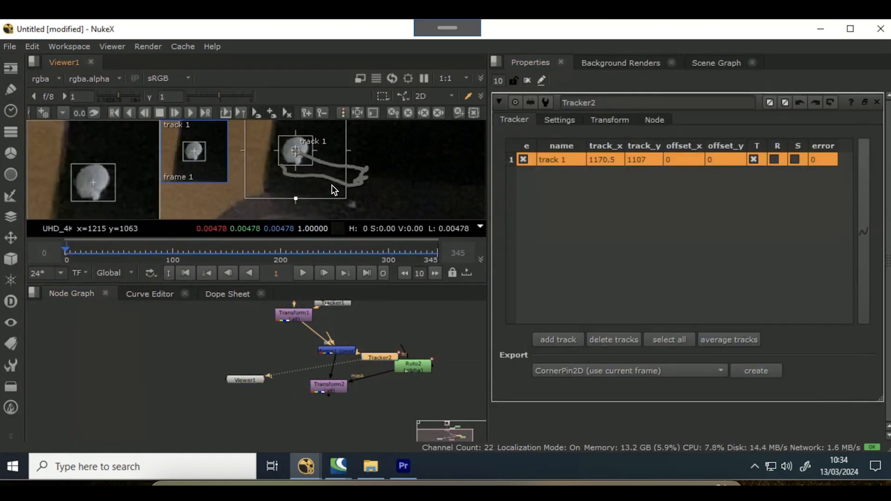
- Reposition the Tracker2 node and draw a closed Bezier shape around the white mark in Roto2
drag(381, 354, 400, 327)
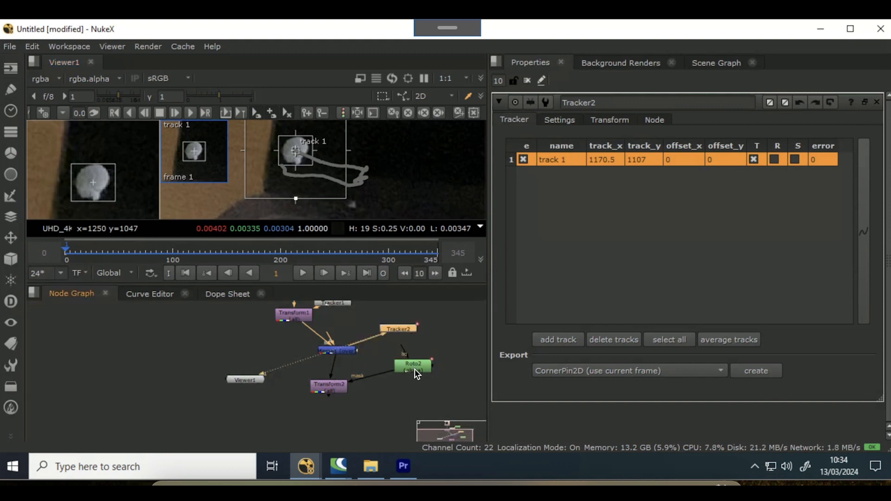
double_click(414, 369)
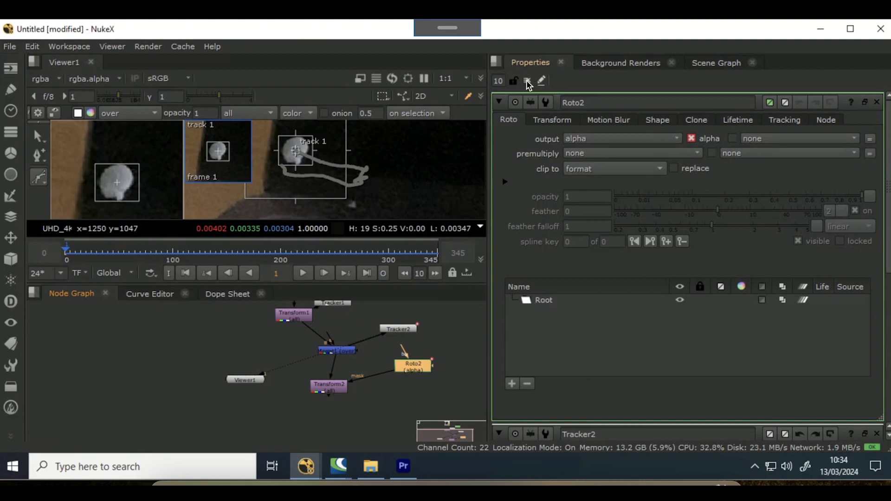
click(526, 81)
double_click(415, 364)
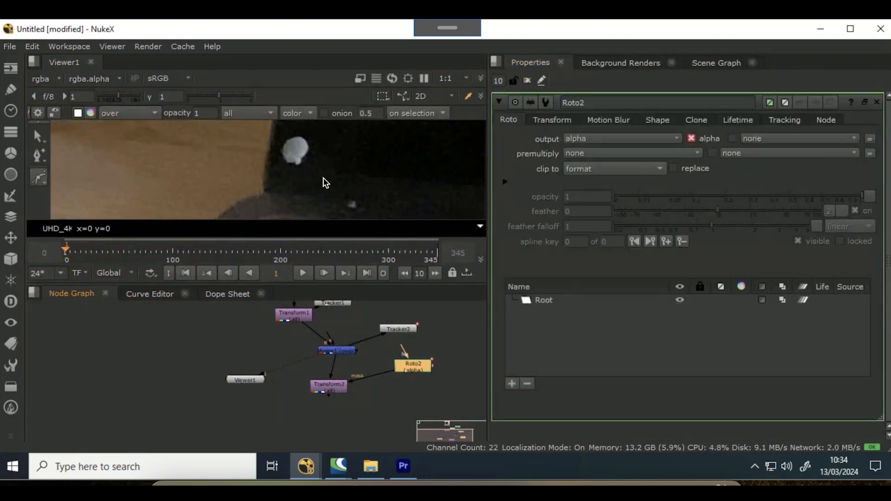
scroll(278, 137, up, 3)
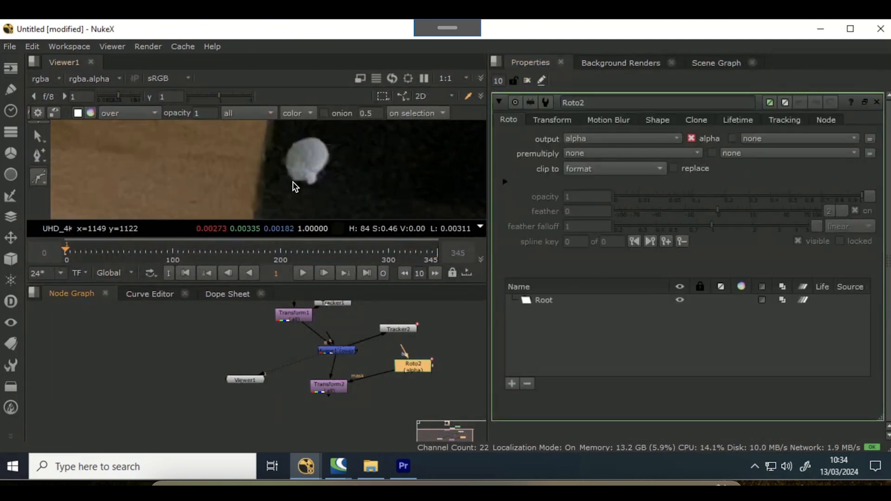
click(300, 191)
click(324, 192)
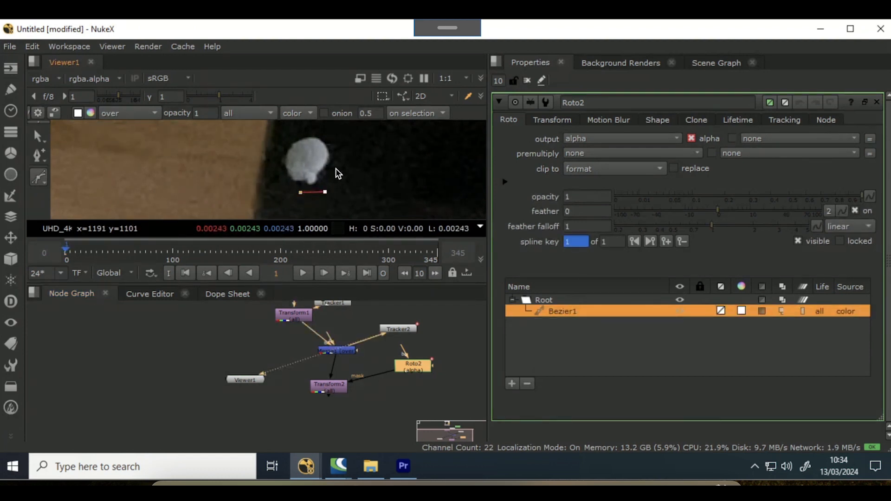
click(335, 168)
click(334, 145)
click(308, 130)
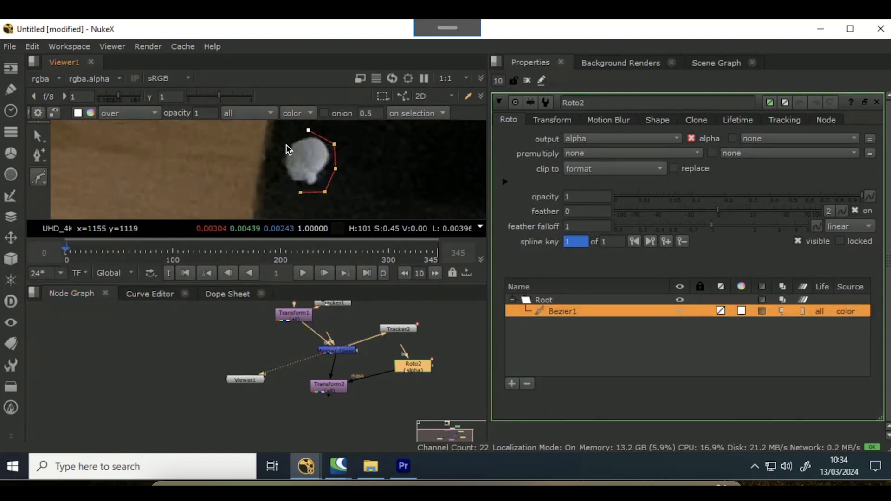
click(285, 144)
click(277, 162)
click(281, 178)
click(300, 192)
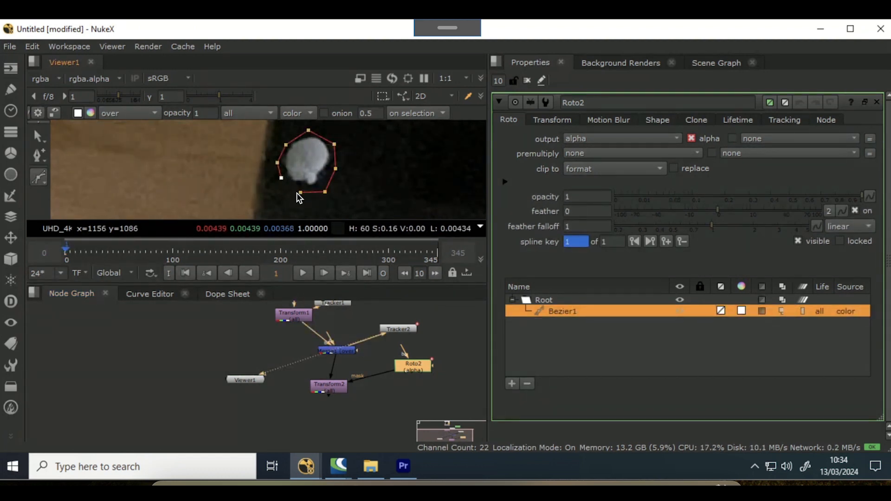
- Open Transform2 in the viewer and set its vertical translate to -43 so the masked patch covers the mark
key(q)
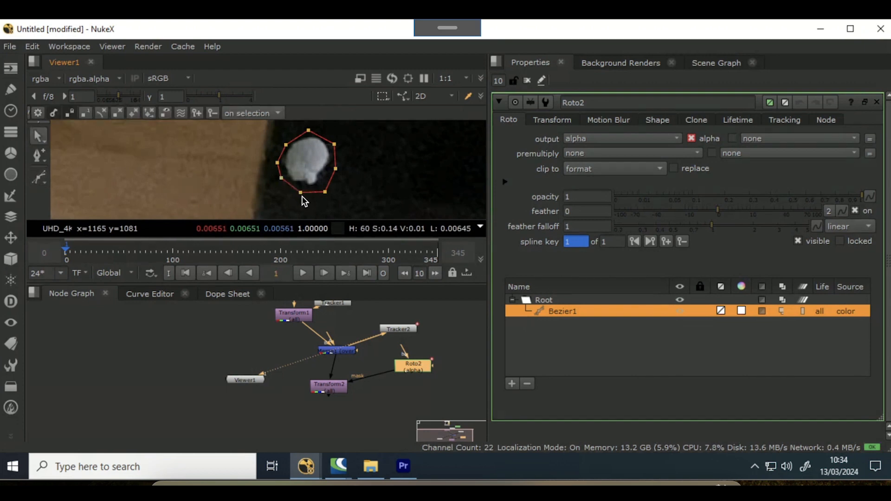
double_click(332, 386)
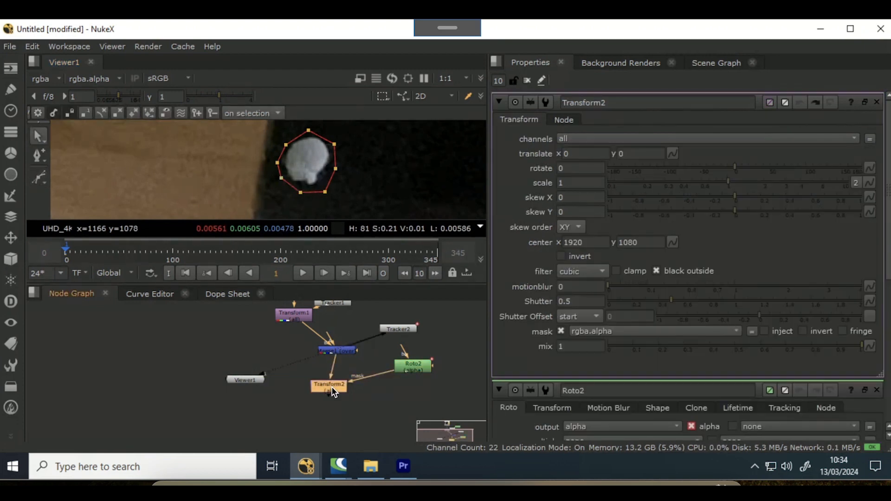
key(1)
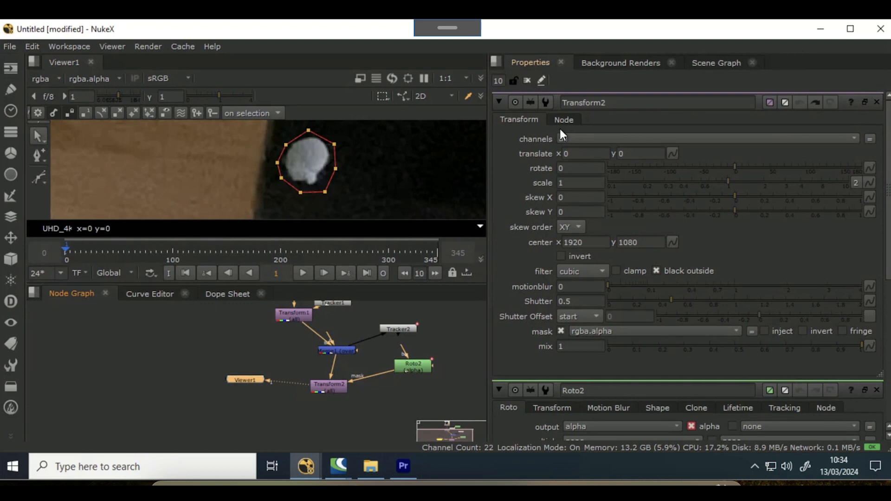
click(620, 153)
scroll(620, 153, up, 6)
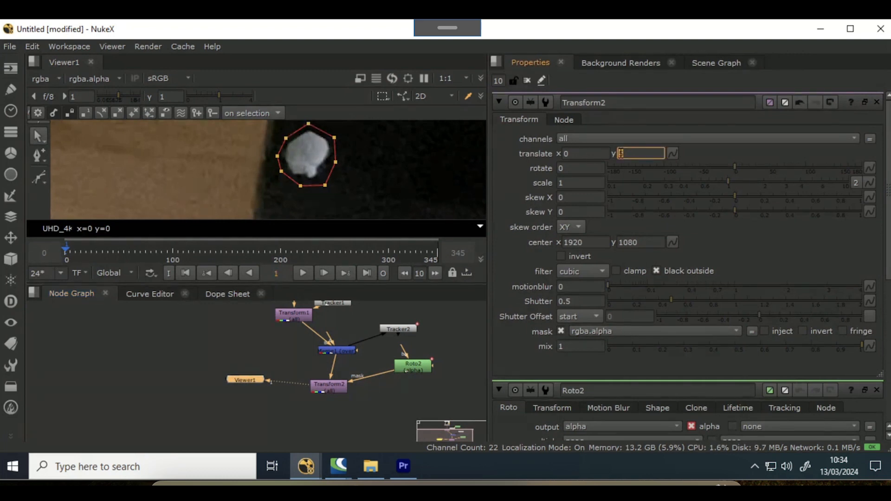
scroll(620, 153, down, 15)
scroll(621, 153, down, 20)
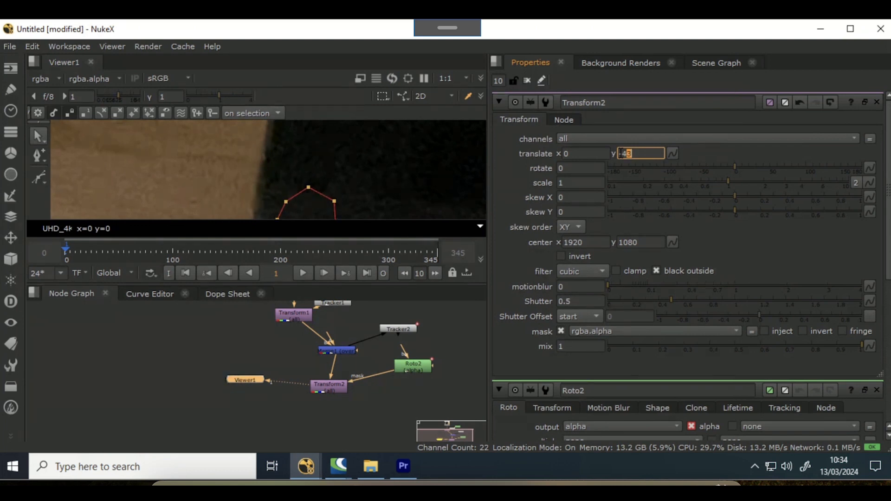
- Insert Tracker2 into the mask line between Roto2 and Transform2 and set its transform to match-move
click(377, 411)
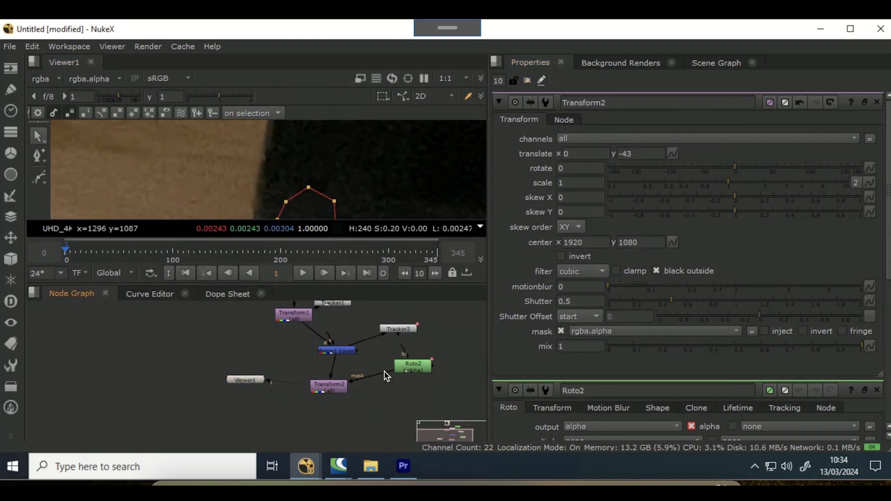
drag(394, 329, 372, 375)
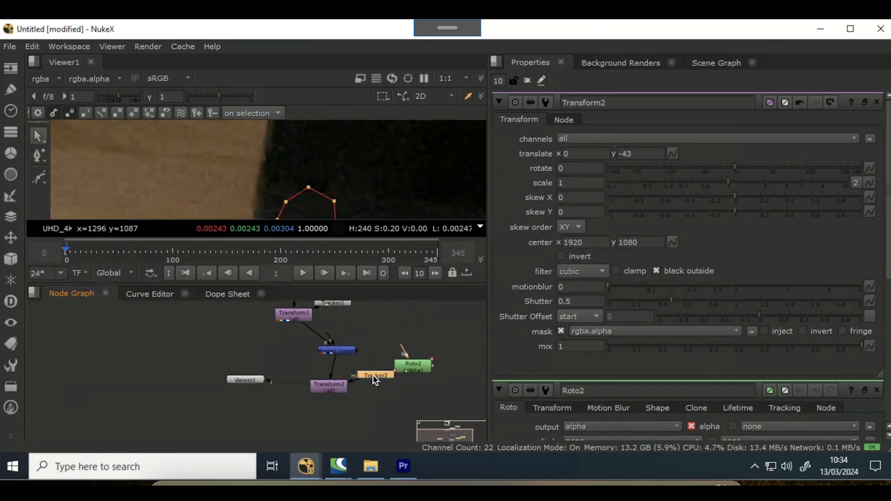
double_click(375, 375)
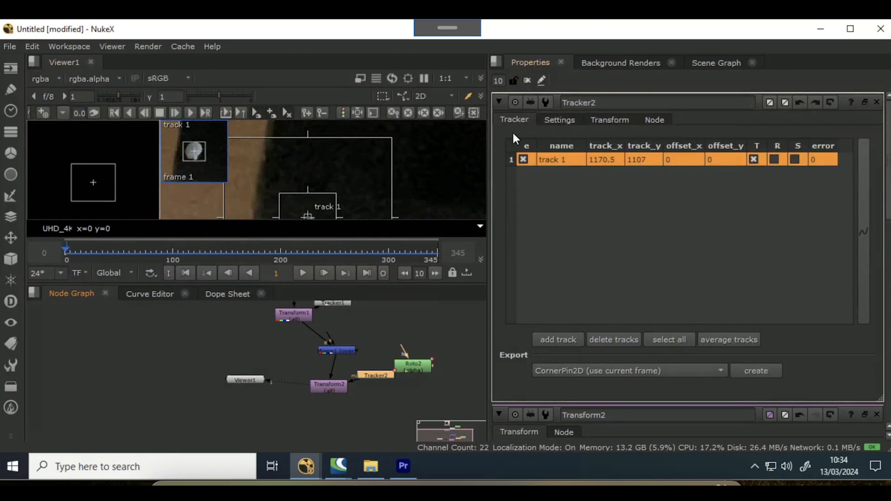
click(550, 118)
click(603, 122)
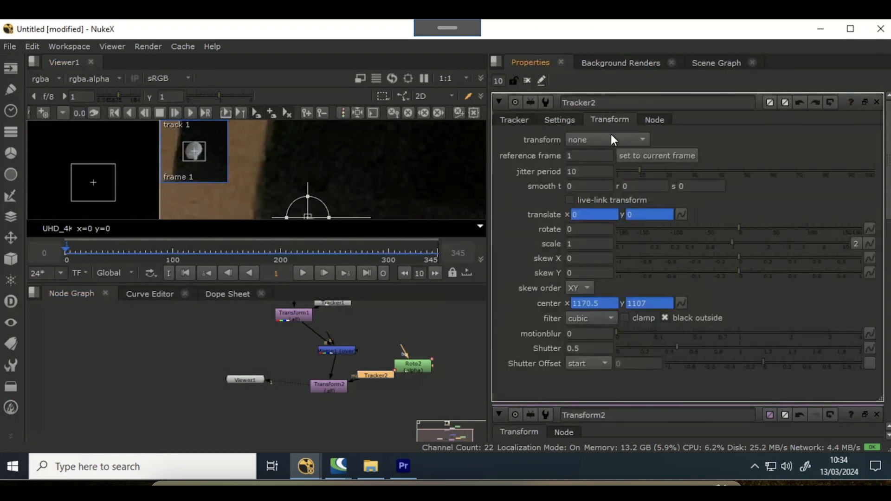
click(616, 138)
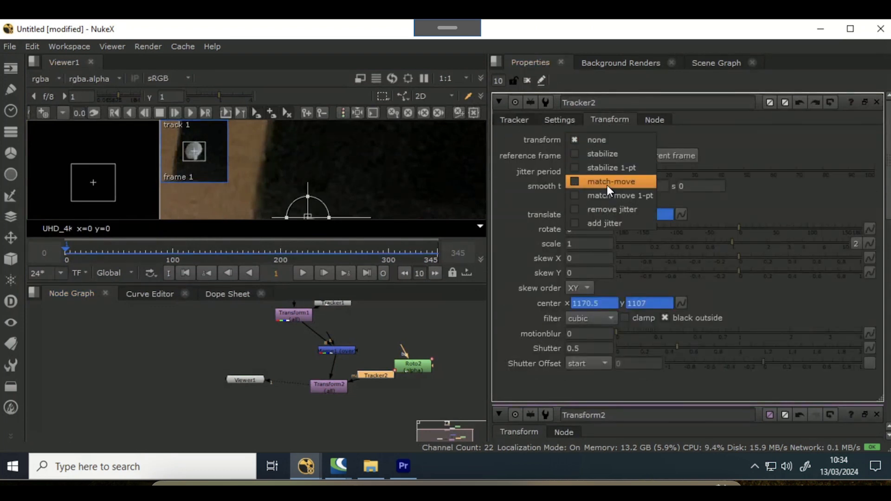
click(607, 184)
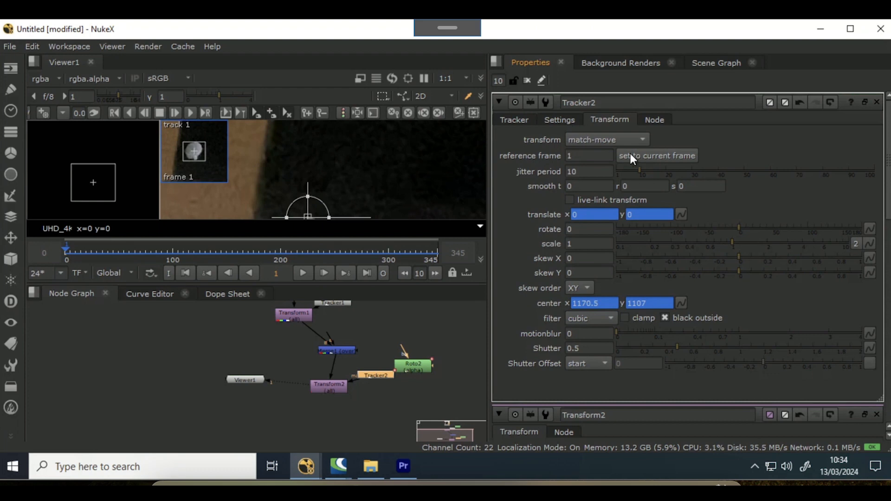
- Clear the properties panel and play back the sequence to review the tracked patch
click(303, 271)
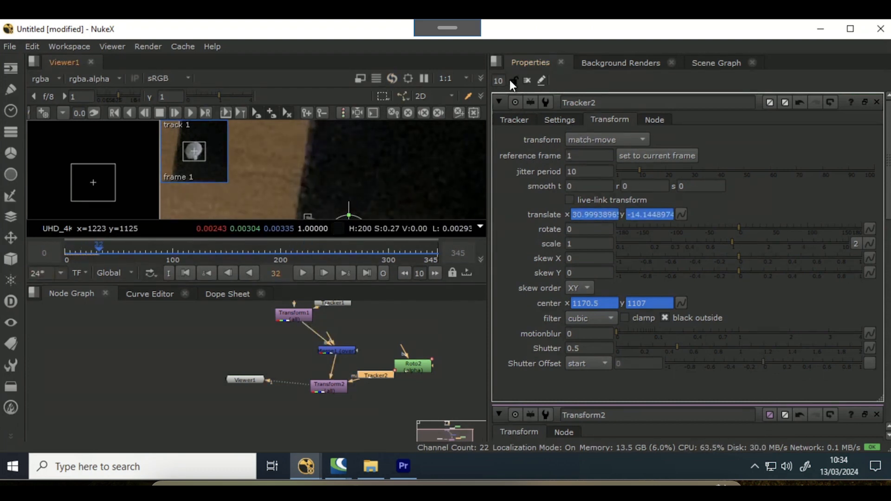
click(527, 80)
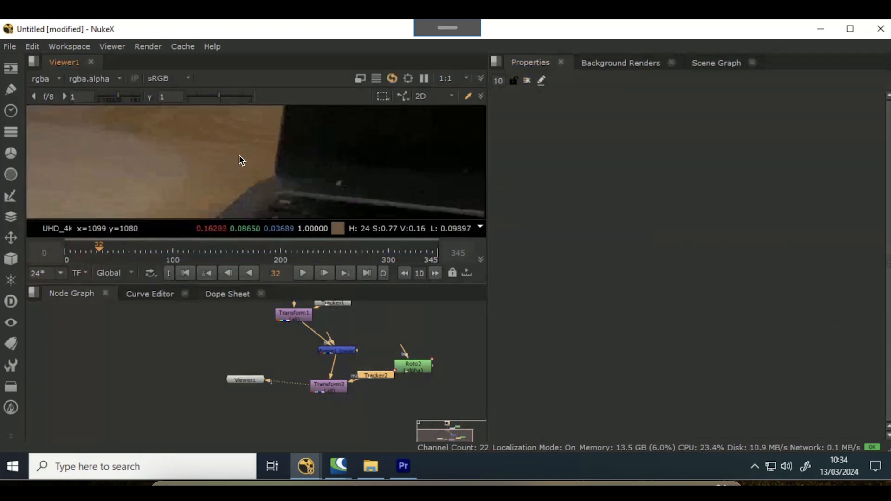
click(304, 272)
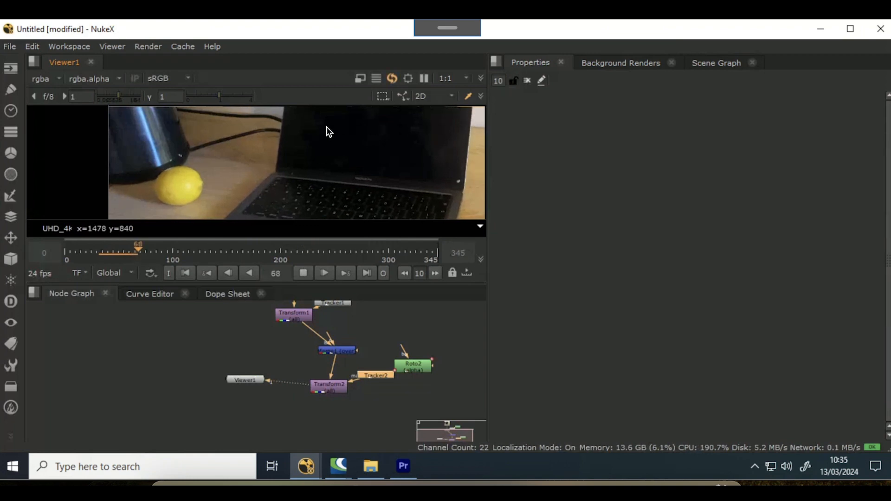